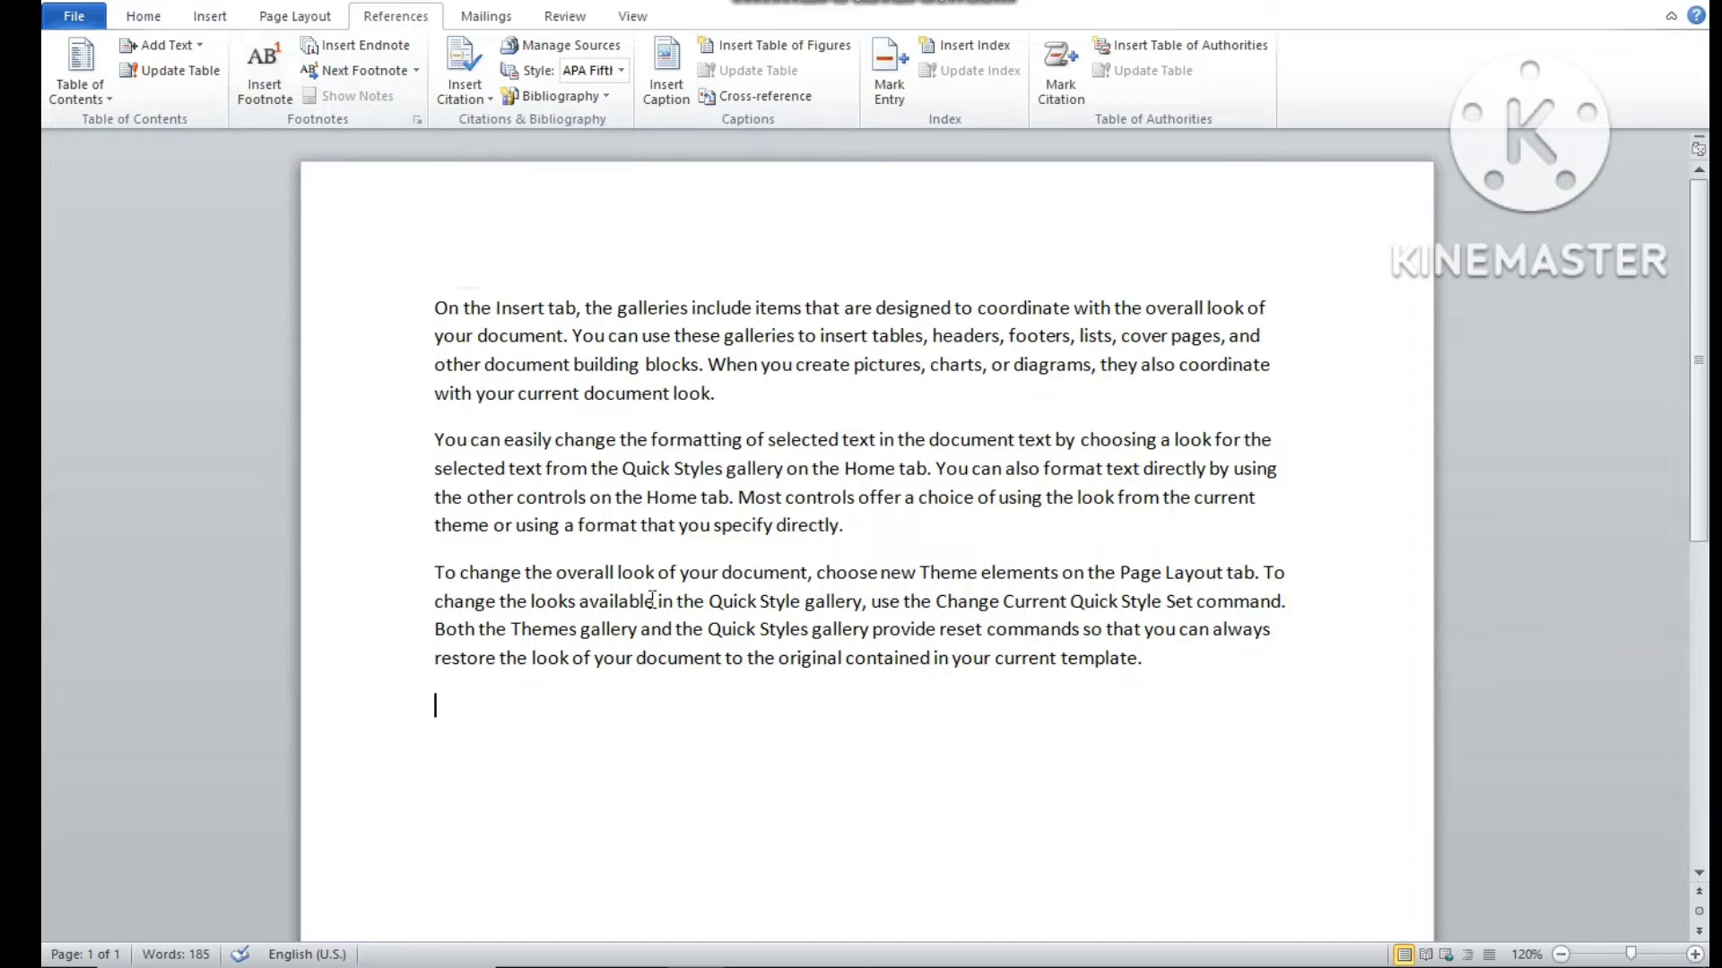
Step: Insert a footnote on the word "galleries" in the first paragraph with the note text "Pictur"
scroll(654, 637, down, 5)
scroll(654, 637, up, 5)
drag(617, 309, 688, 307)
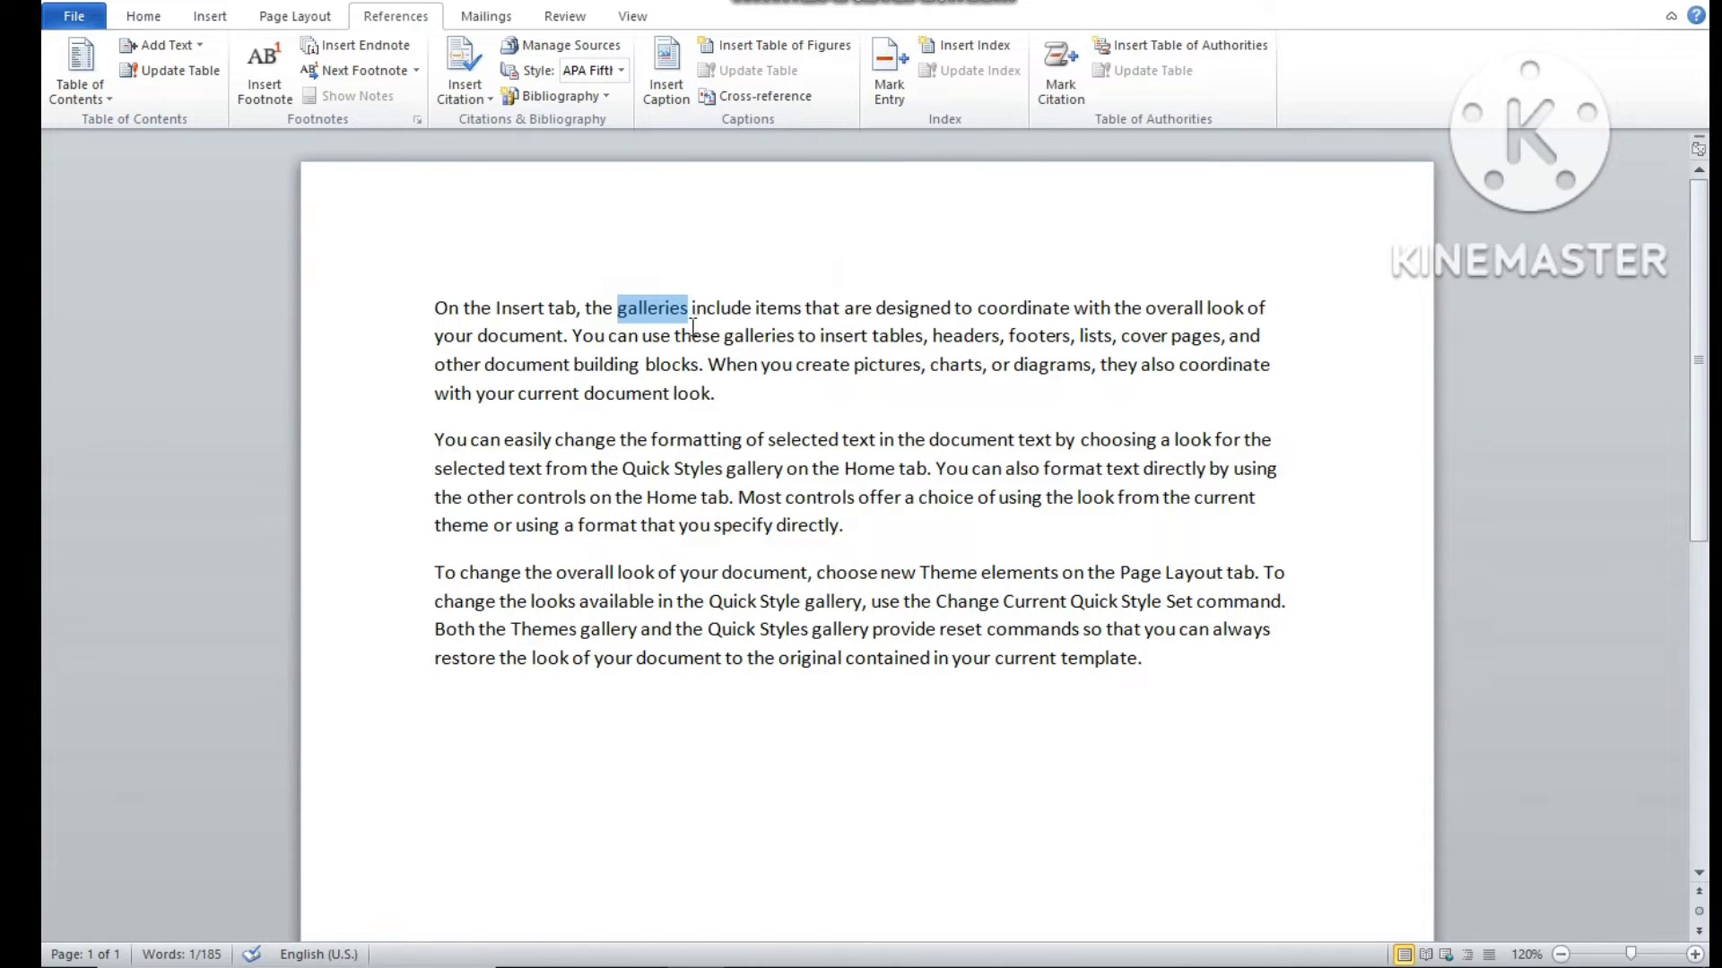
click(688, 311)
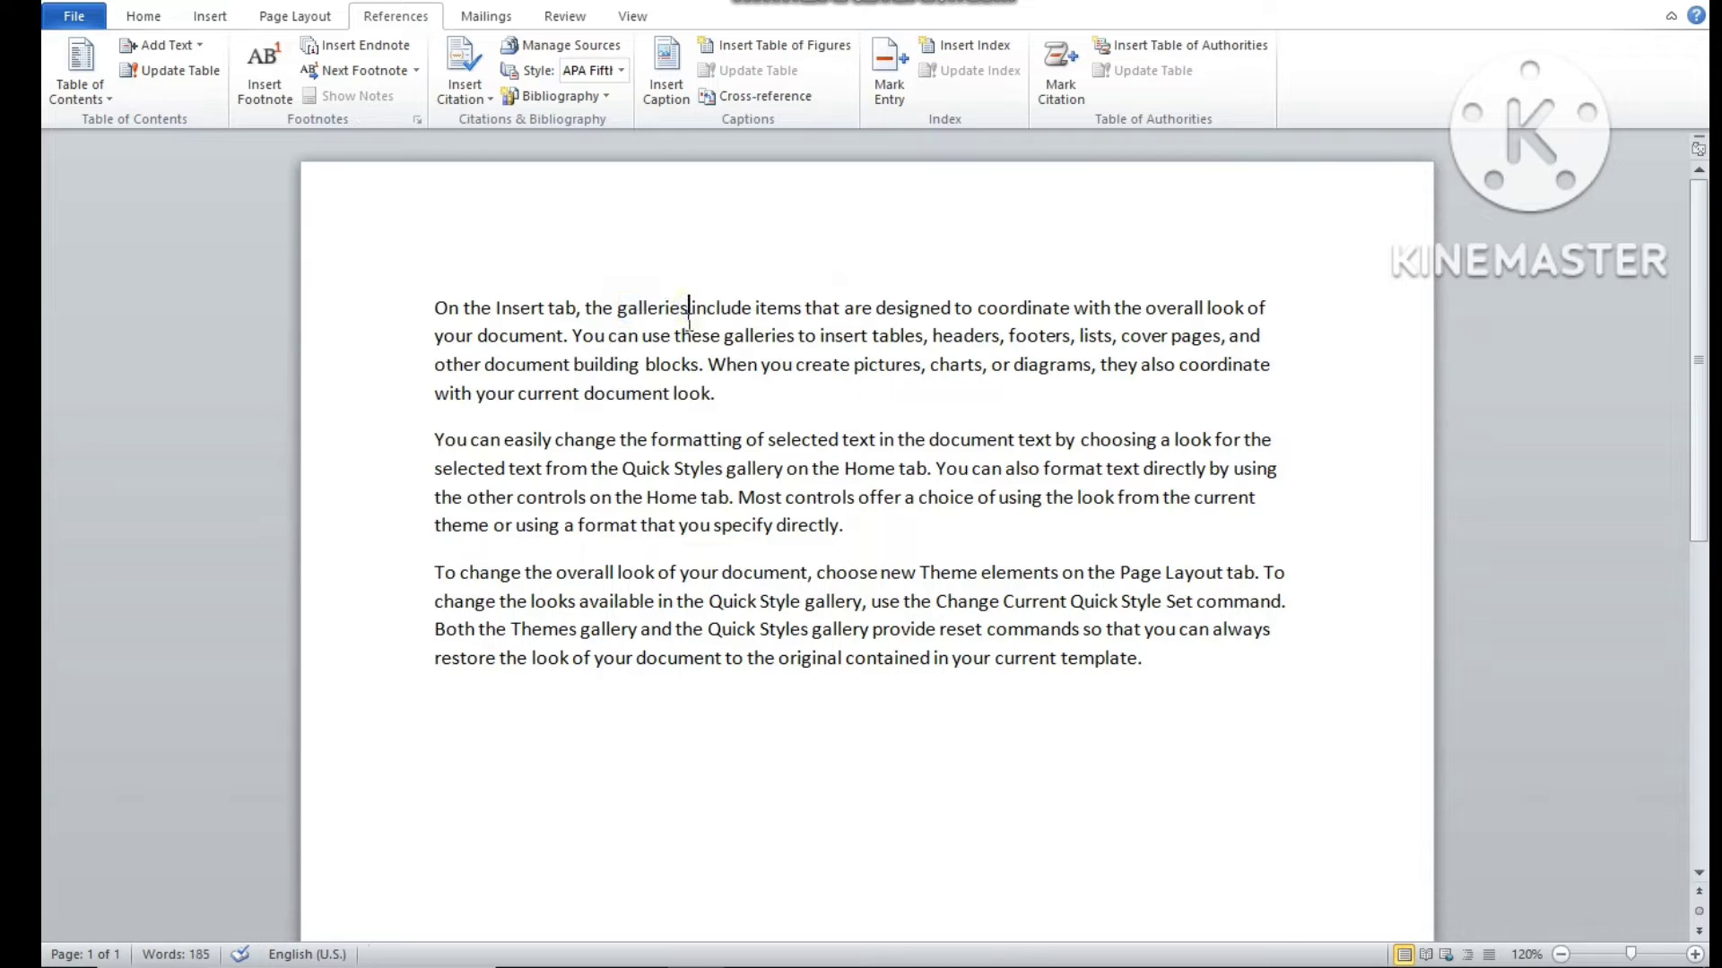
drag(687, 309, 617, 309)
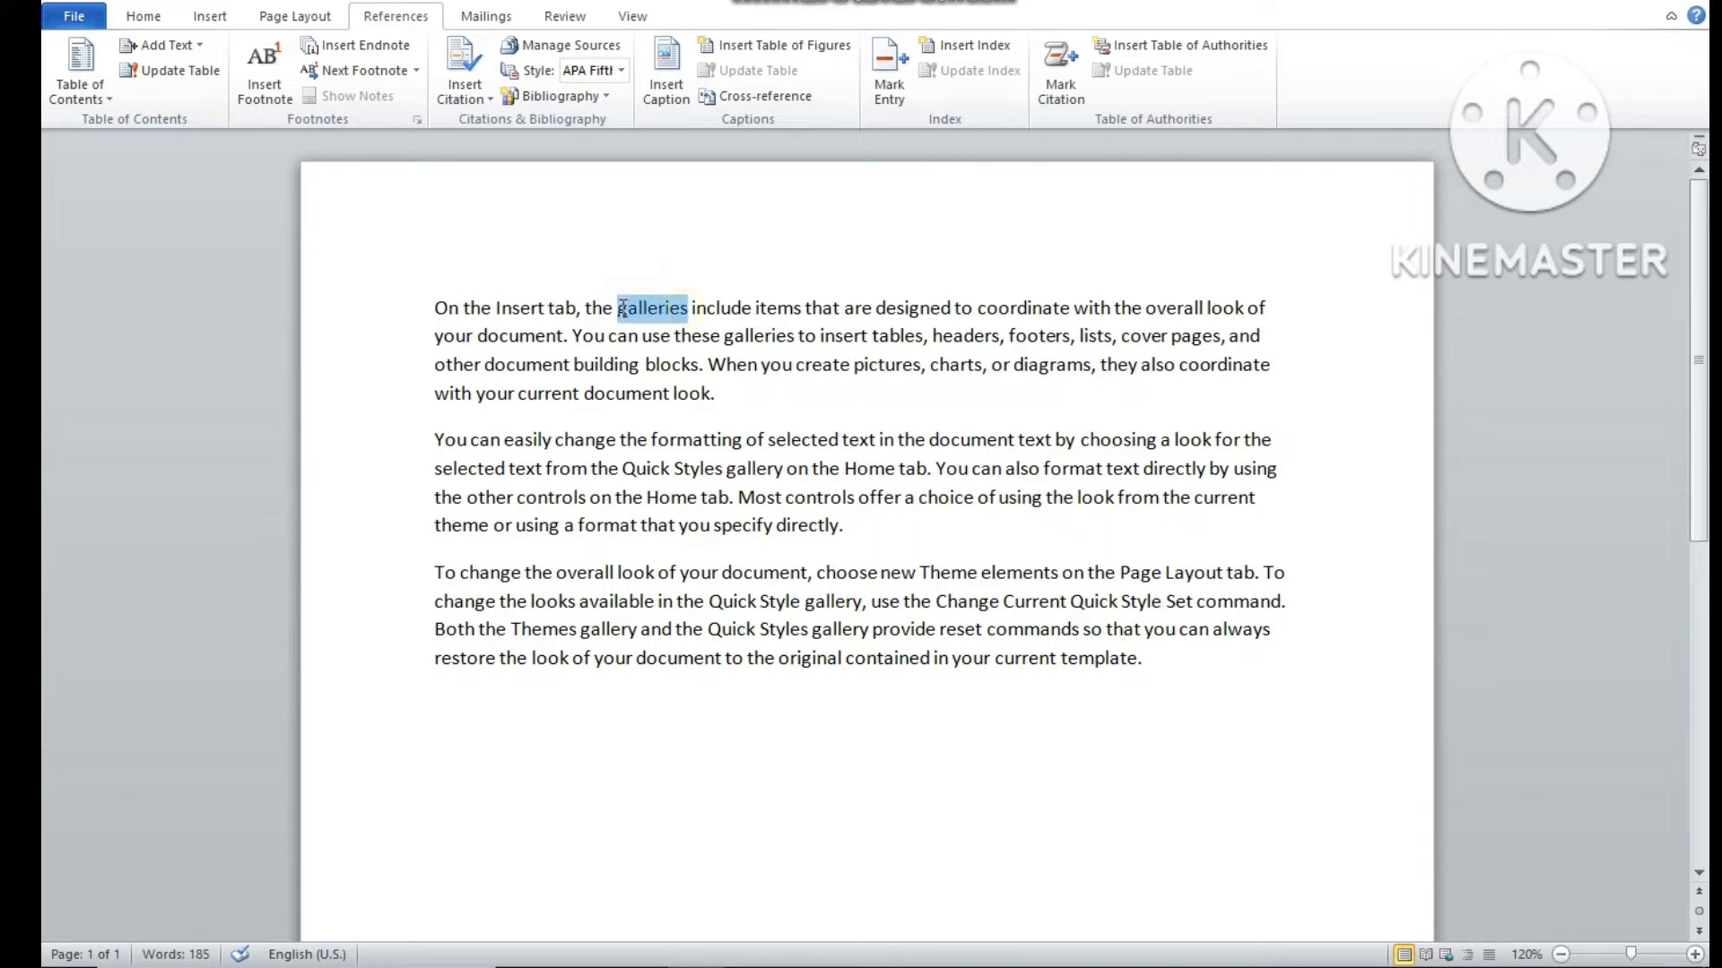
click(271, 75)
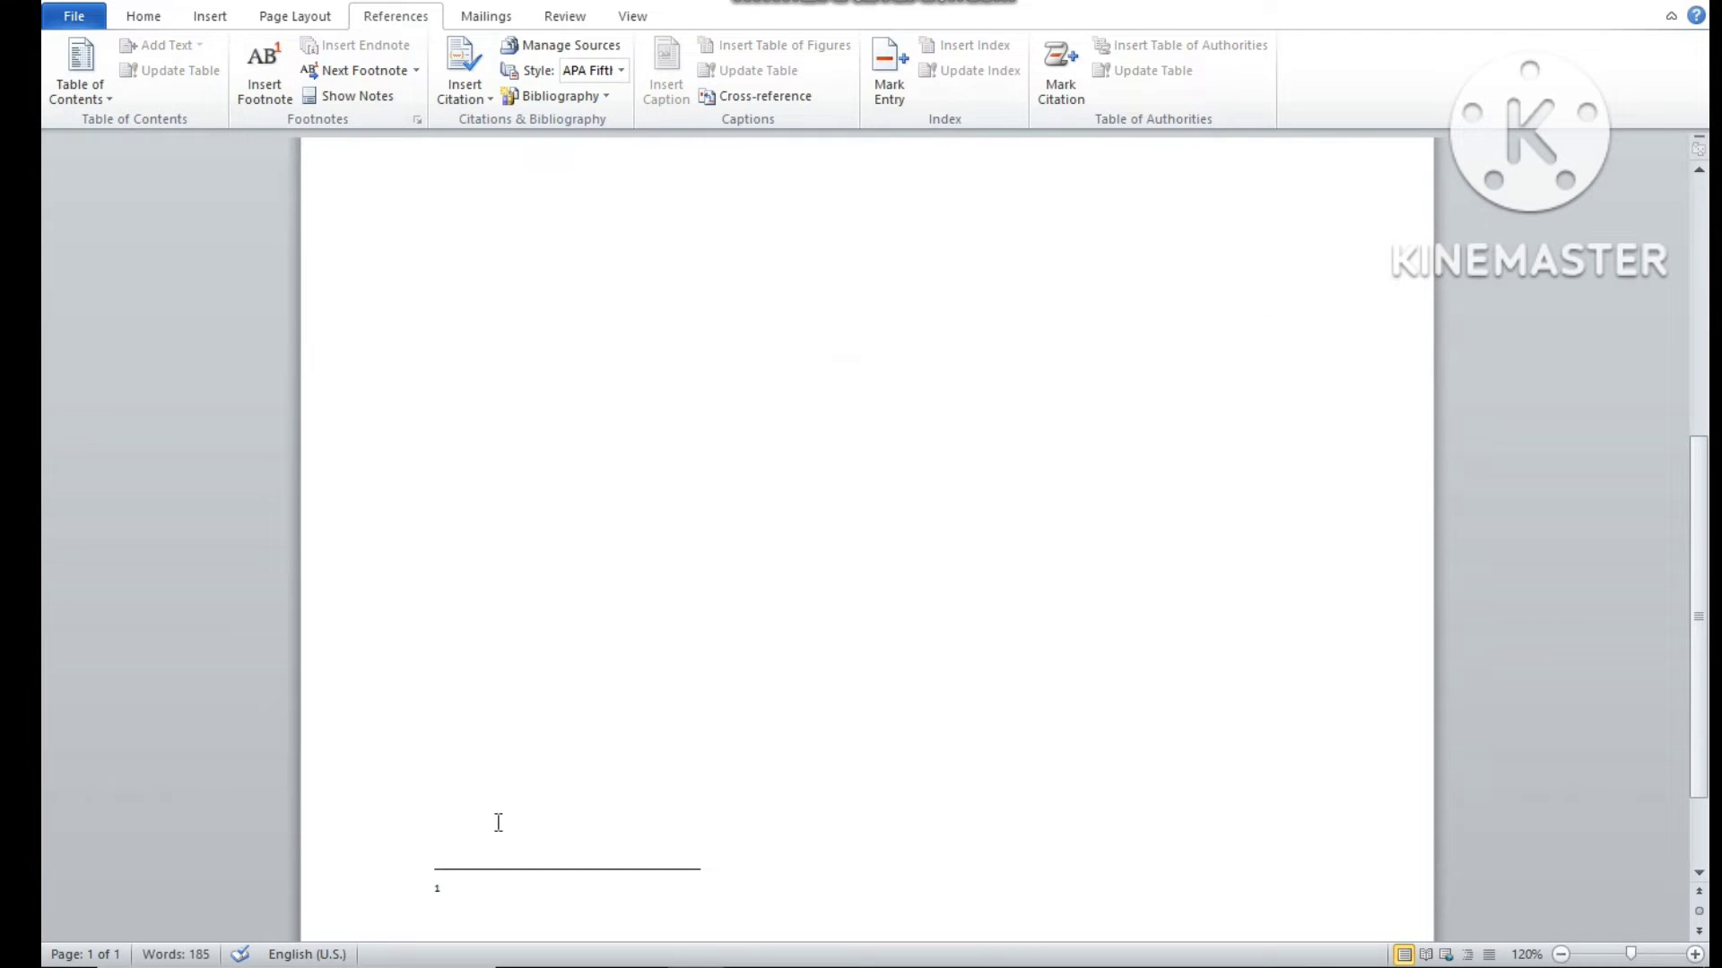
scroll(617, 698, down, 1)
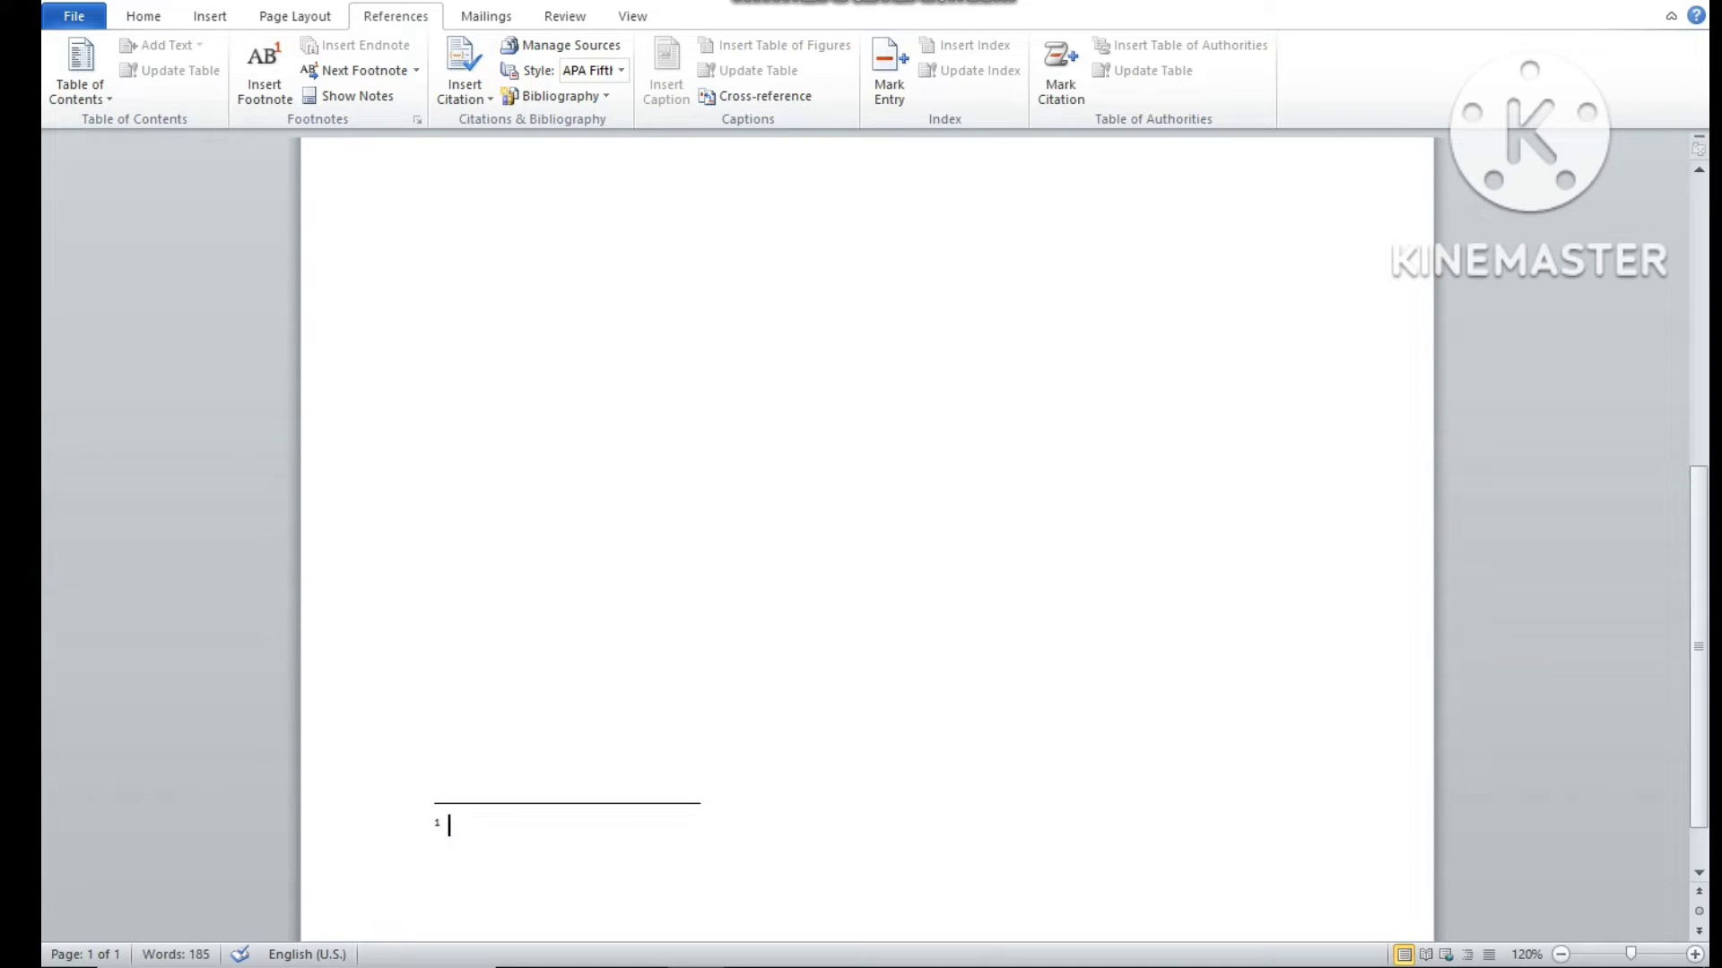
text(Pictur)
scroll(607, 800, up, 6)
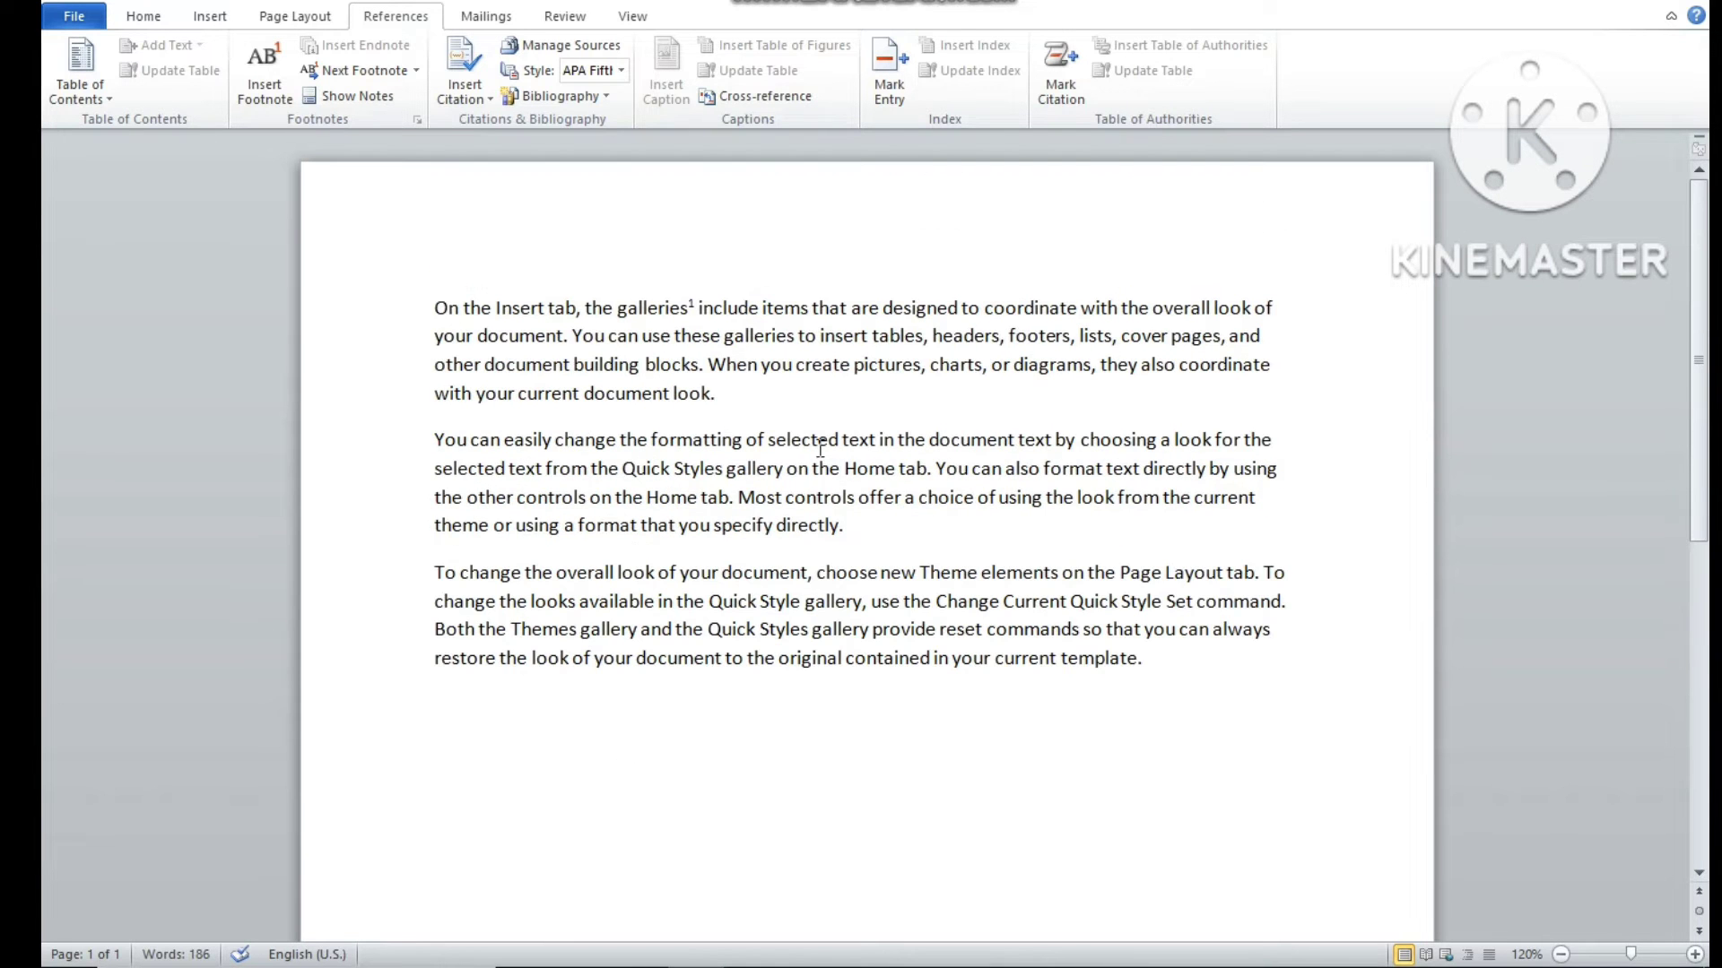
Step: Examine the footnote reference beside "galleries" and its matching note at the foot of the page
mouse_move(641, 311)
scroll(663, 538, down, 8)
scroll(667, 560, up, 8)
scroll(667, 560, down, 8)
scroll(667, 561, up, 8)
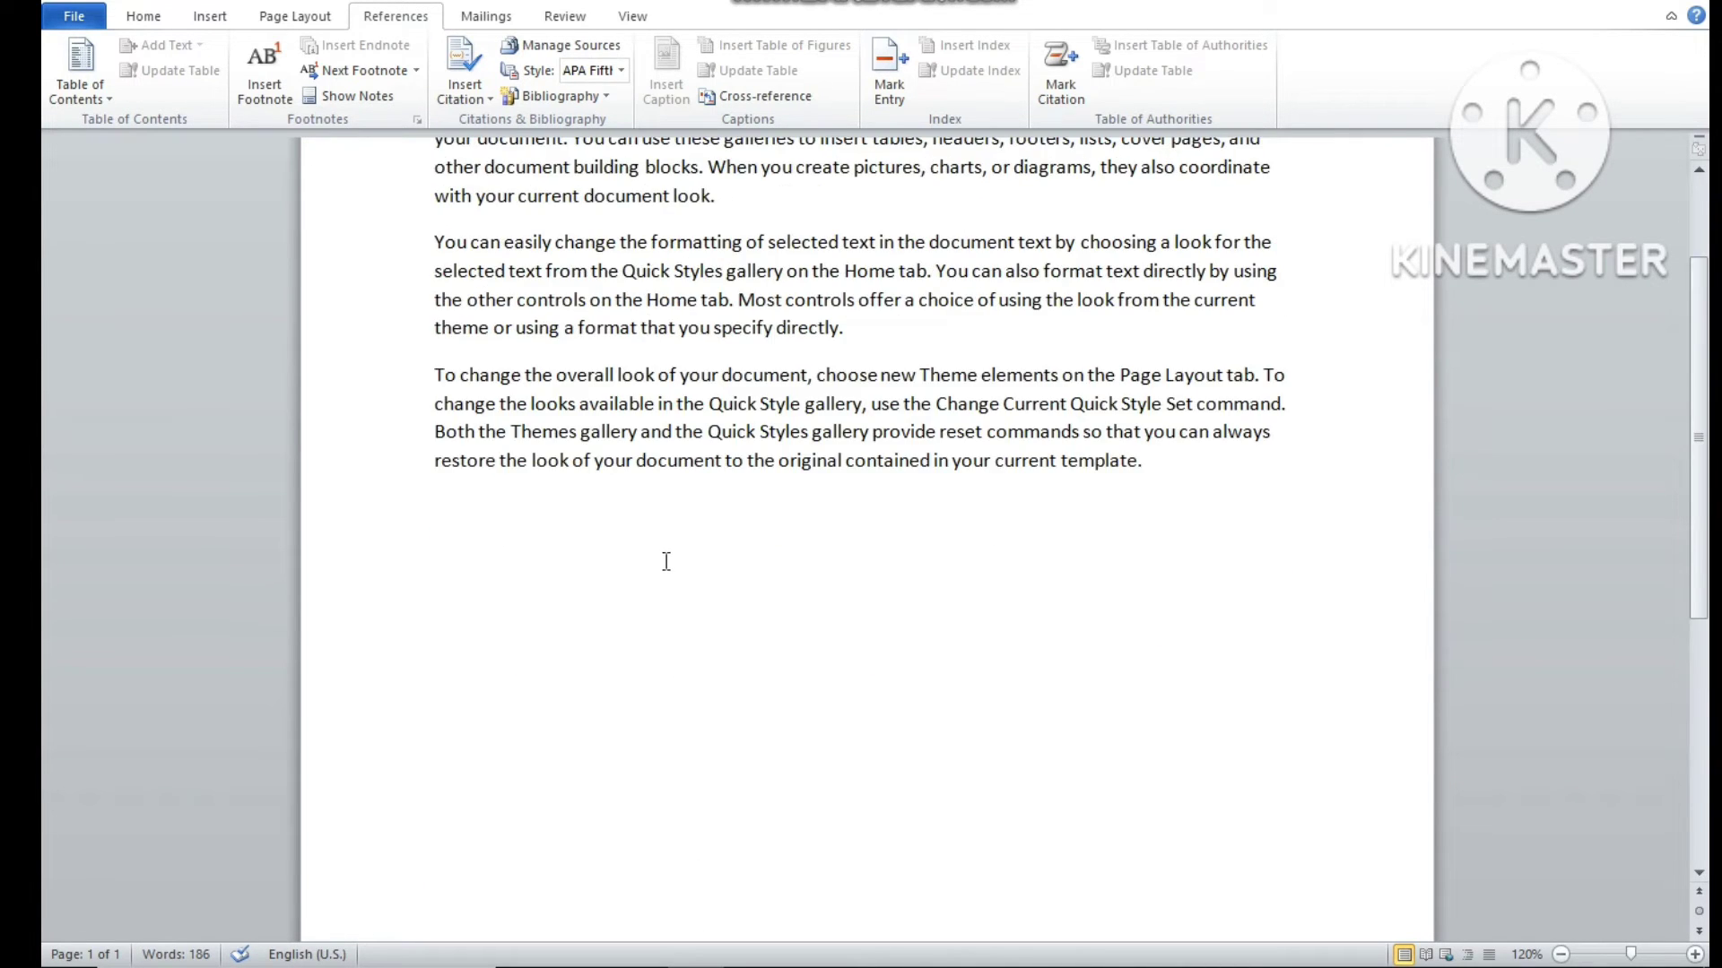
scroll(667, 560, down, 8)
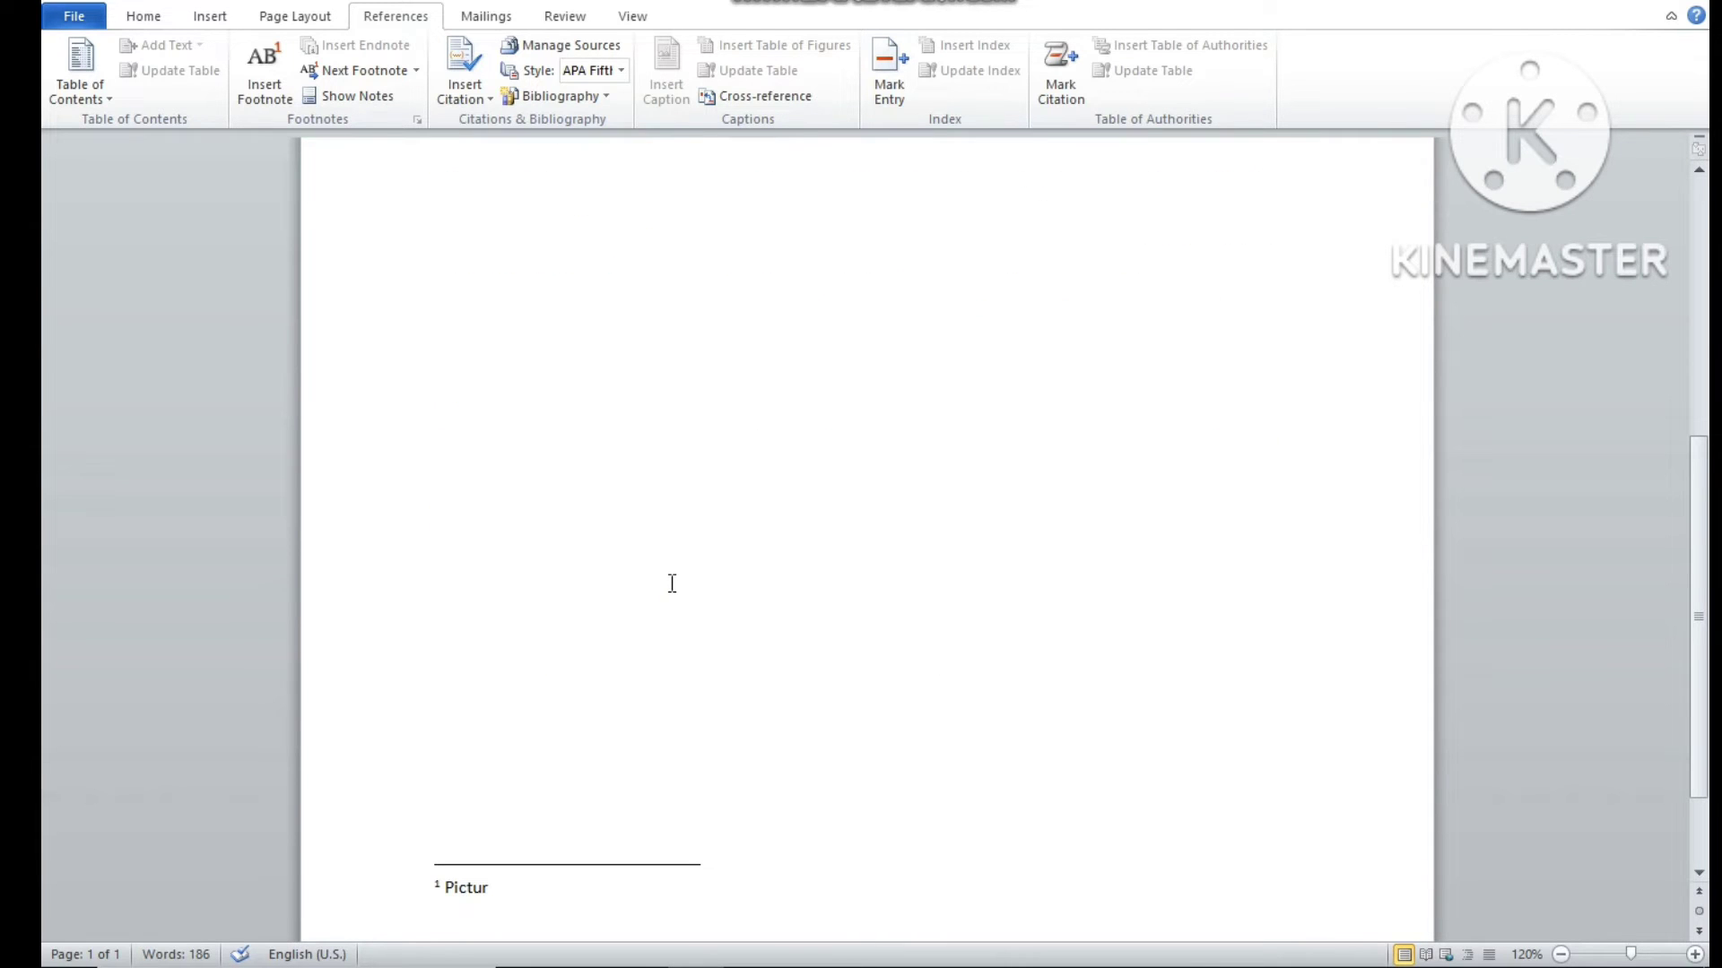
scroll(804, 583, up, 8)
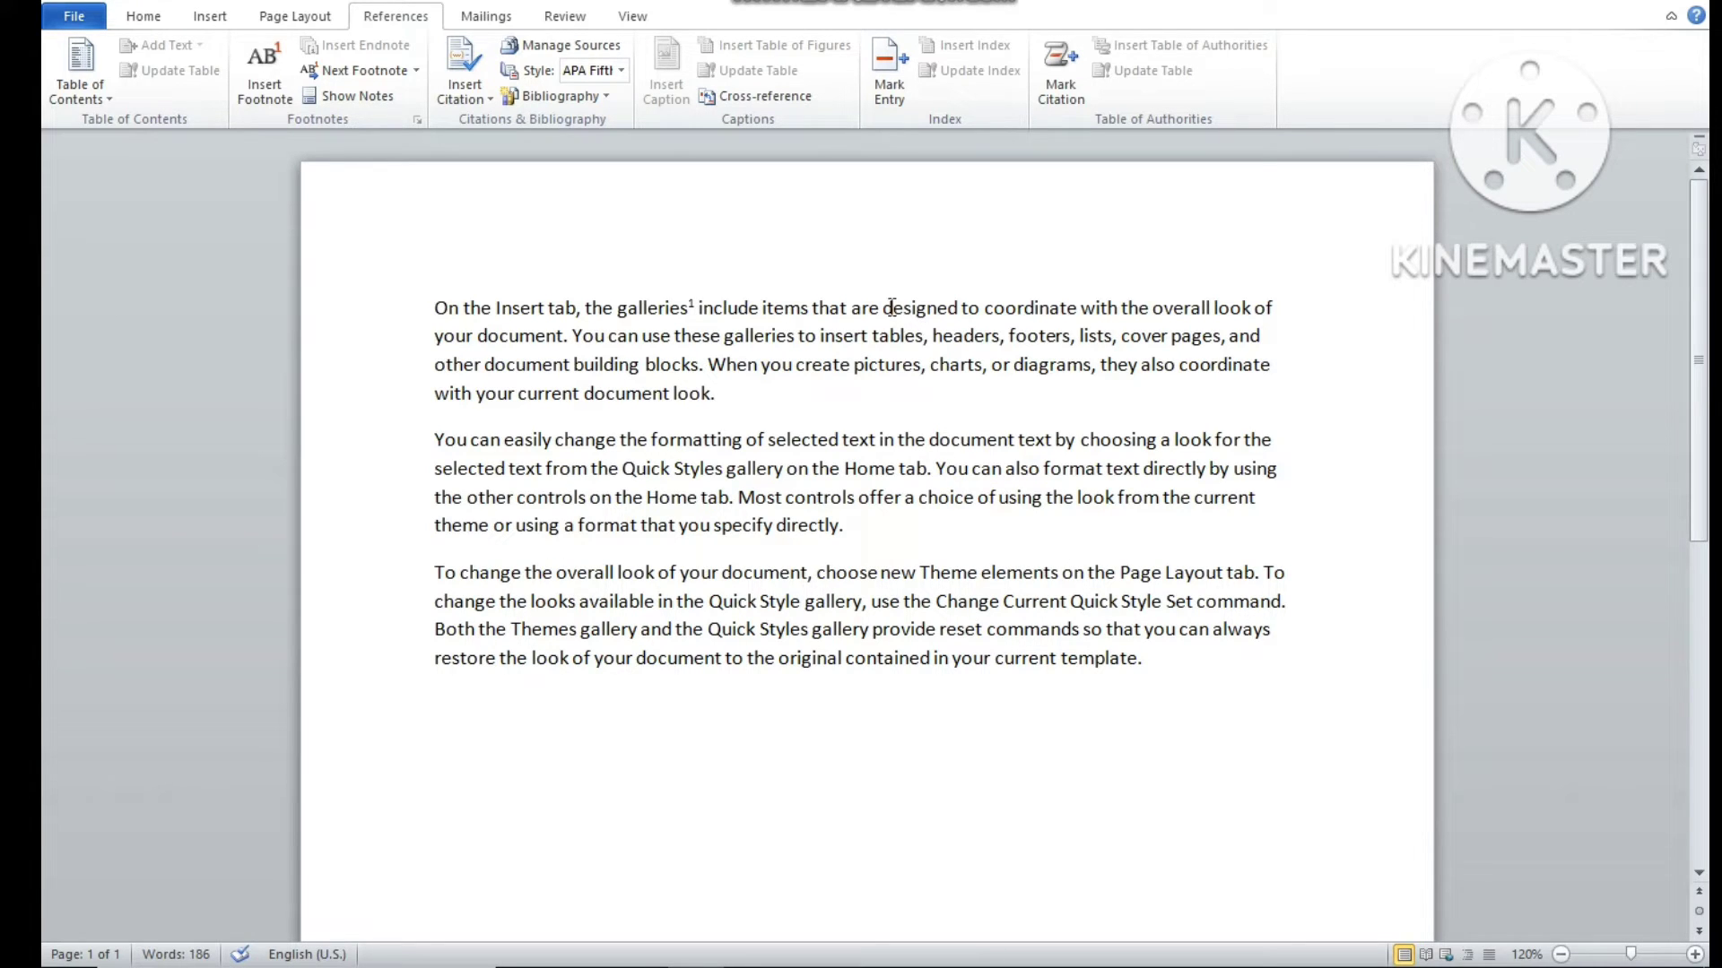
Step: Insert a footnote on the word "designed" in the first paragraph with the note text "creativity"
drag(880, 310, 953, 326)
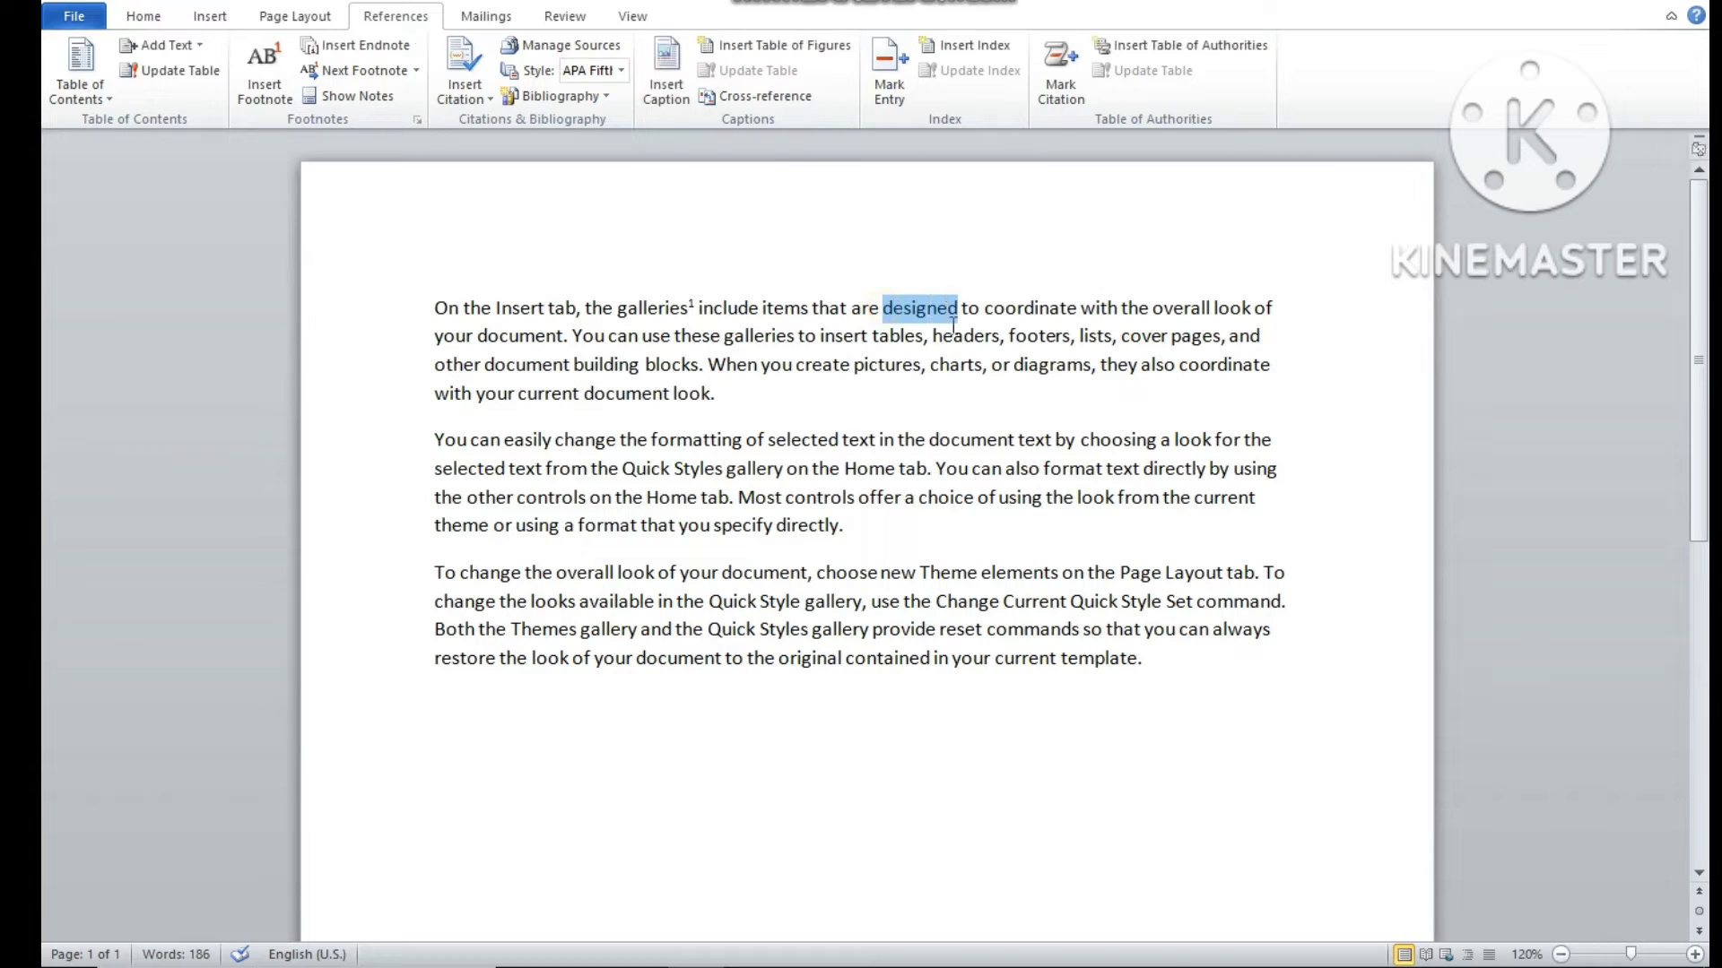
click(269, 77)
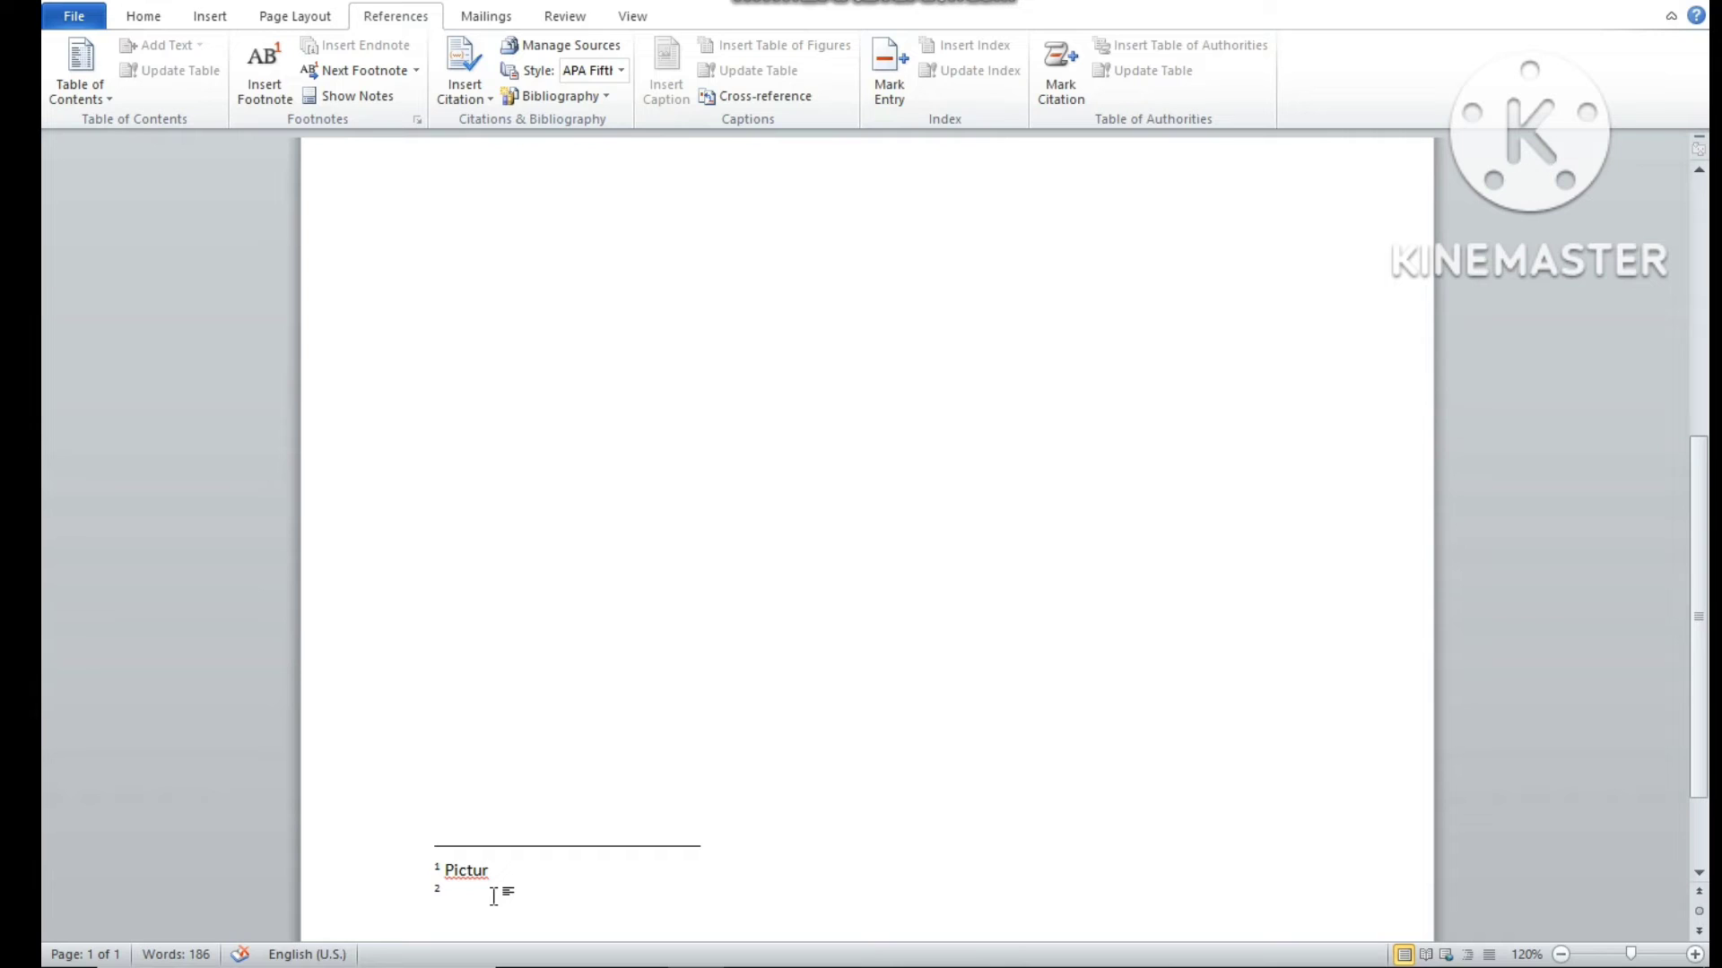
text(creativity)
scroll(711, 610, up, 10)
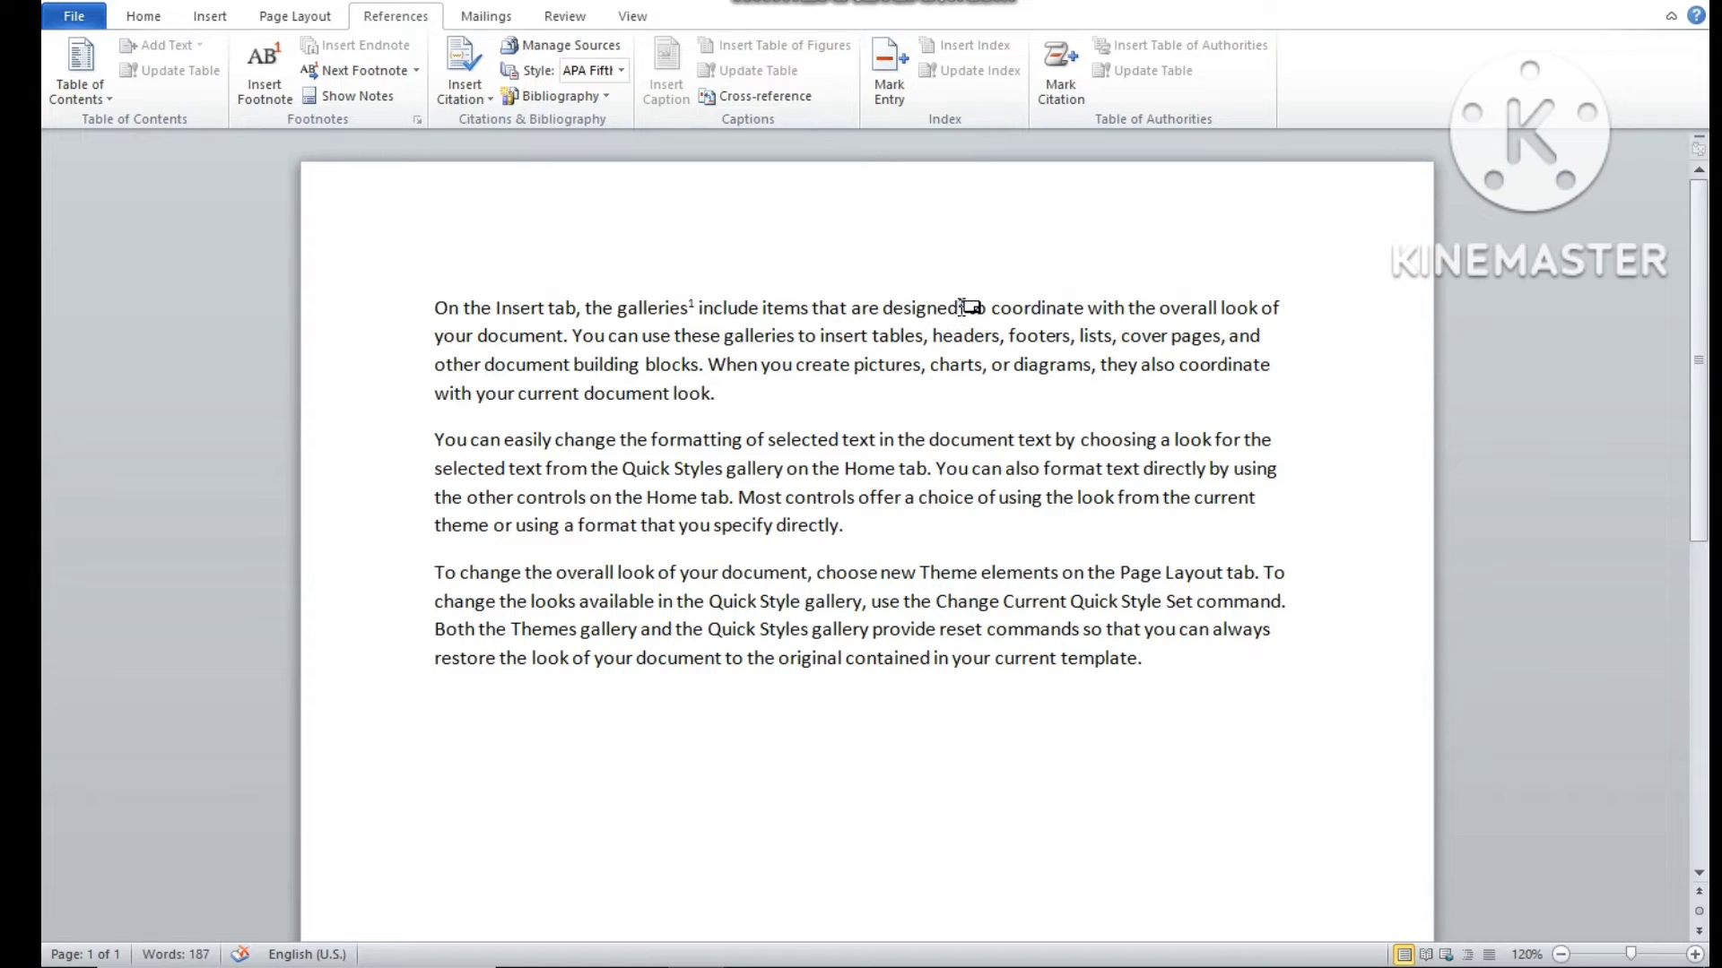
click(965, 335)
mouse_move(967, 304)
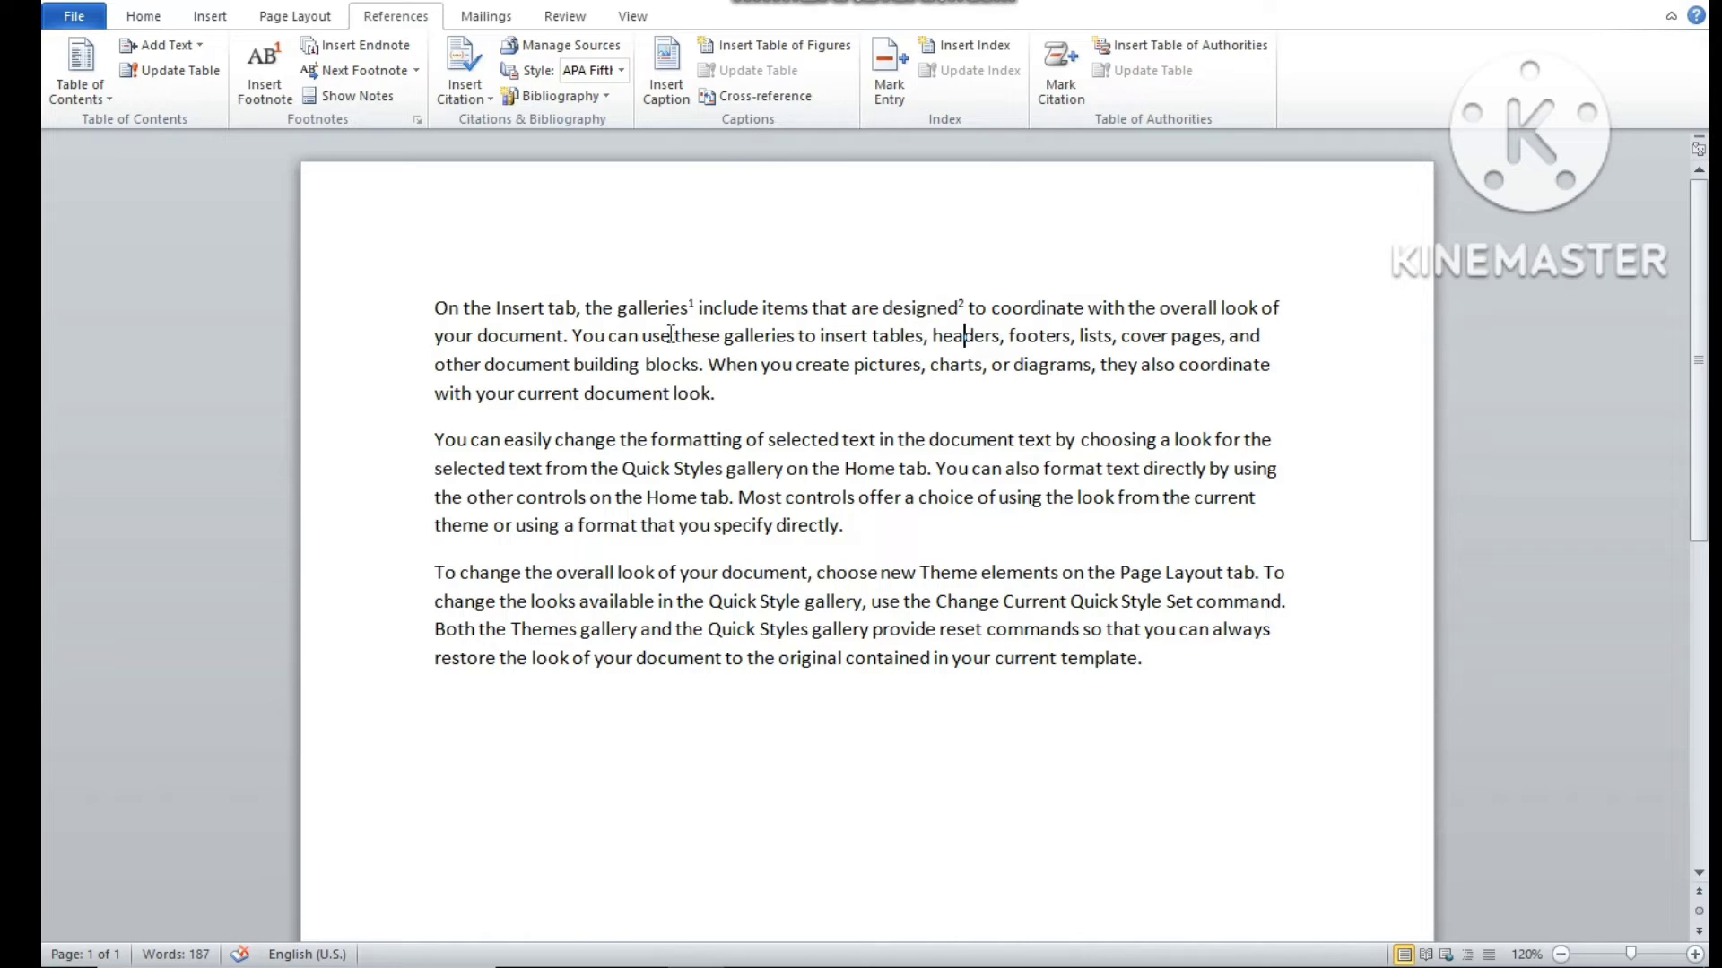
Step: Delete the footnote references after "galleries" and "designed", and check the foot of the page
click(698, 305)
key(BackSpace)
key(BackSpace)
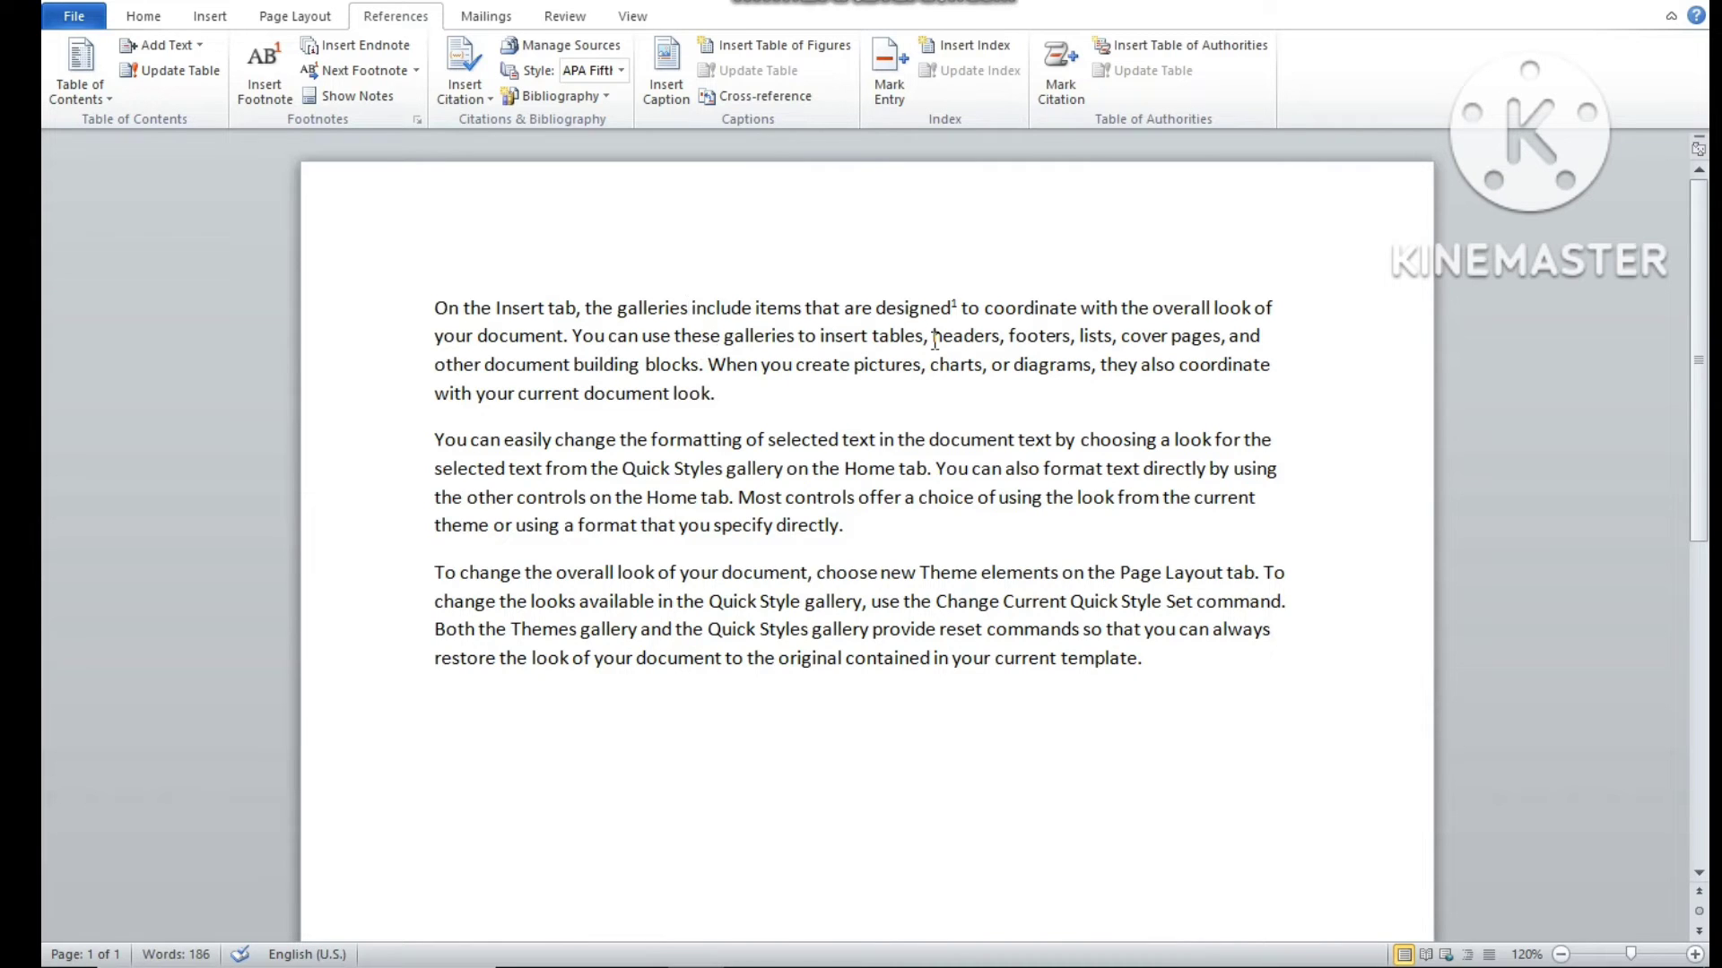
click(952, 307)
key(BackSpace)
key(BackSpace)
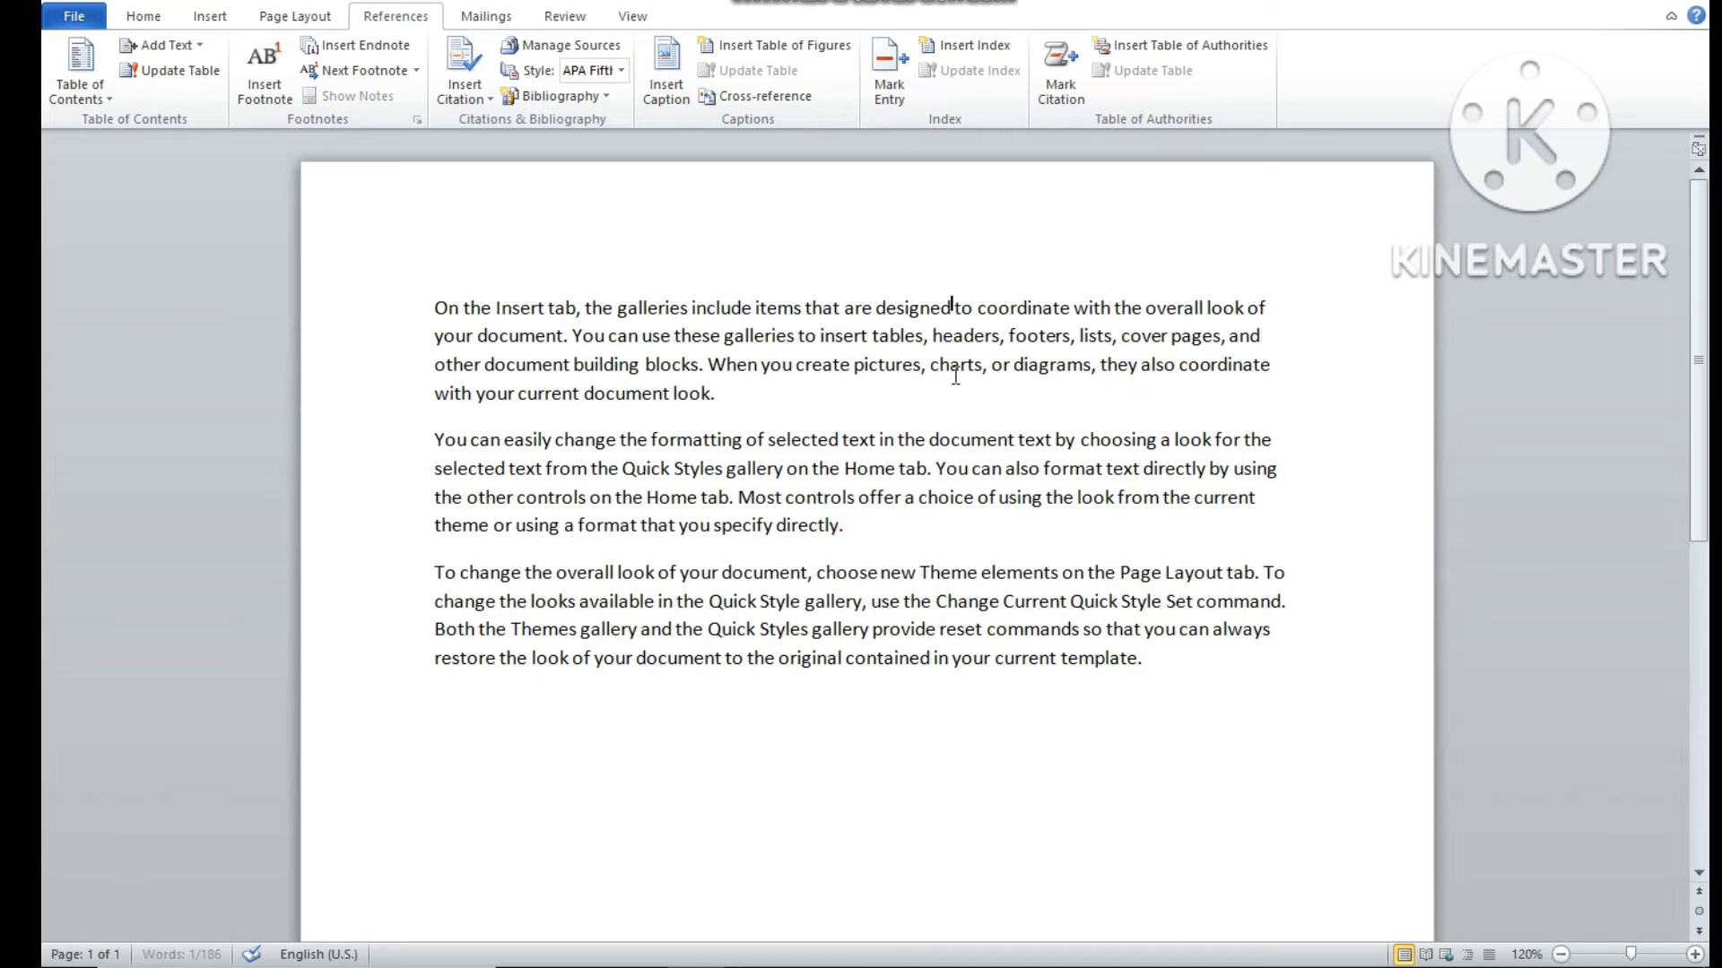
scroll(956, 375, down, 7)
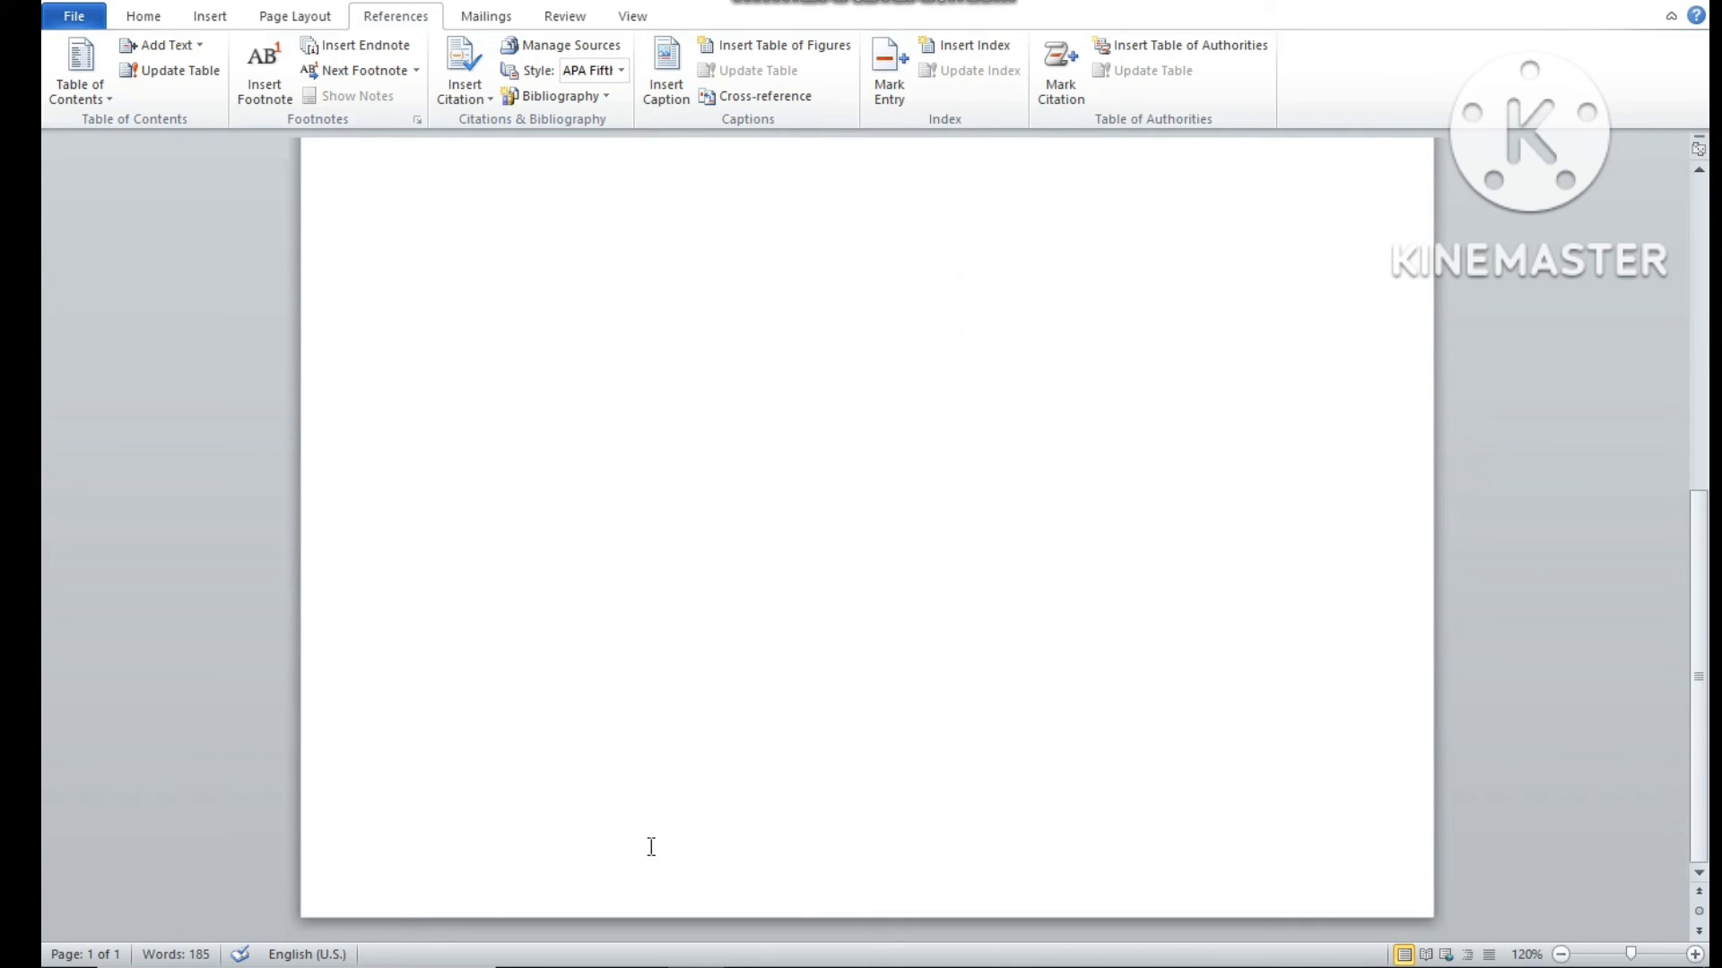
scroll(651, 846, up, 8)
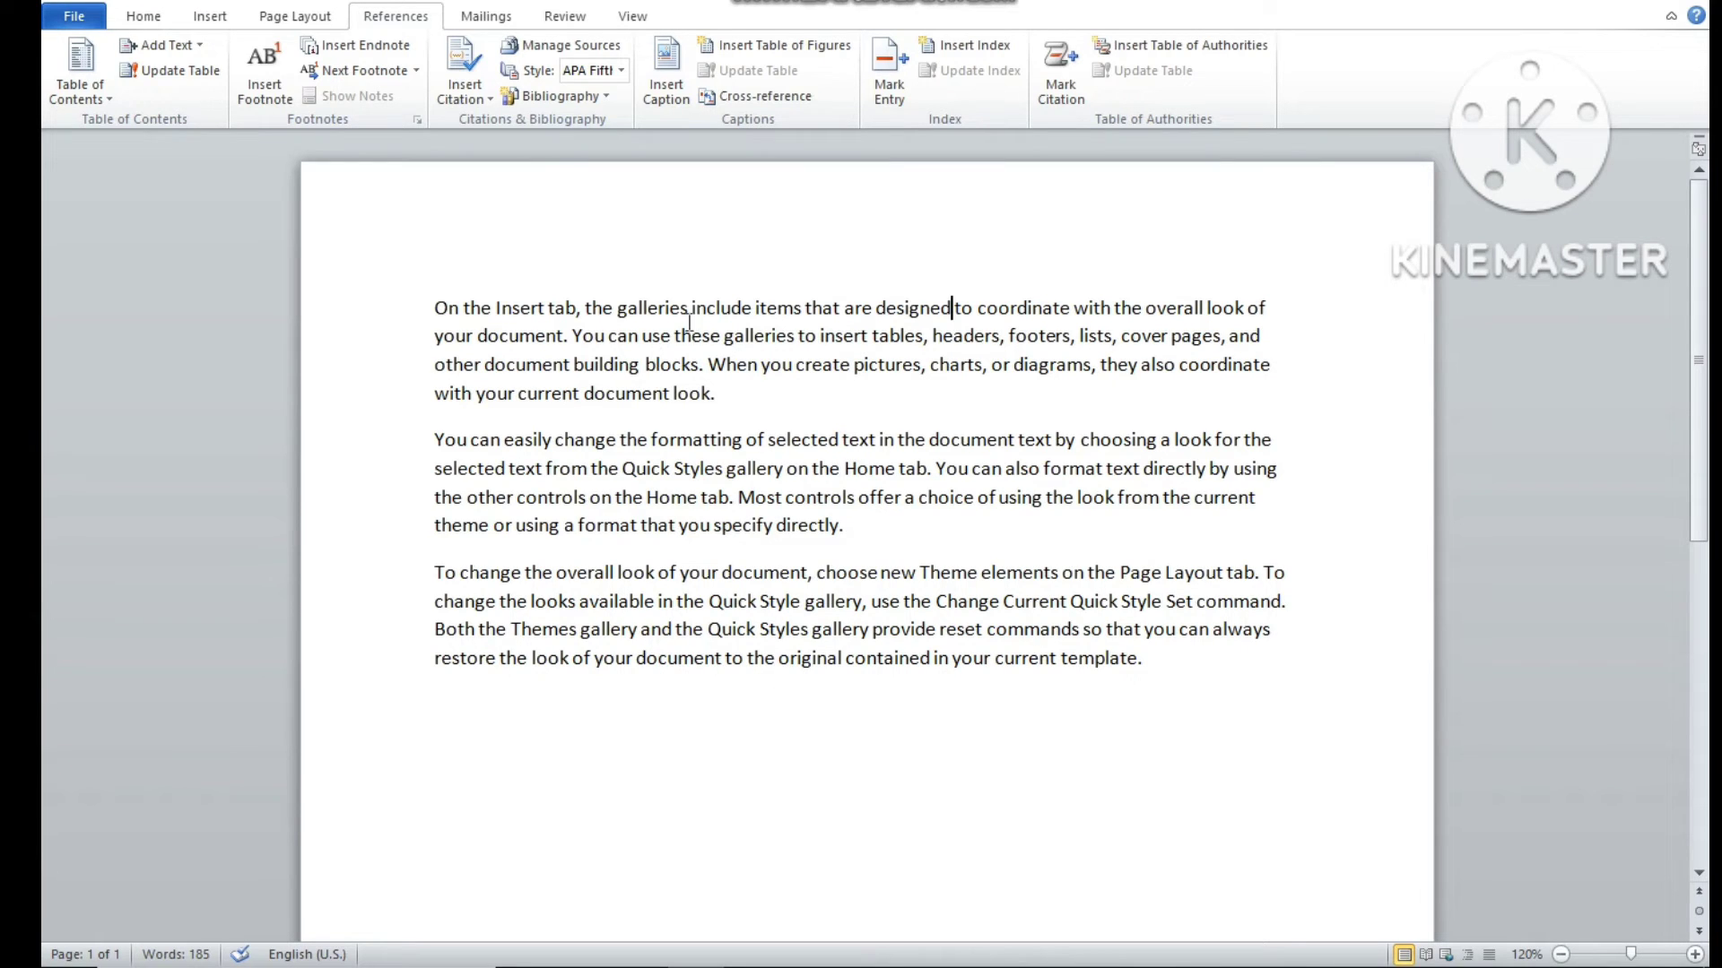
Step: Insert an endnote after the word "galleries" in the first paragraph with the note text "picture"
click(688, 310)
click(393, 51)
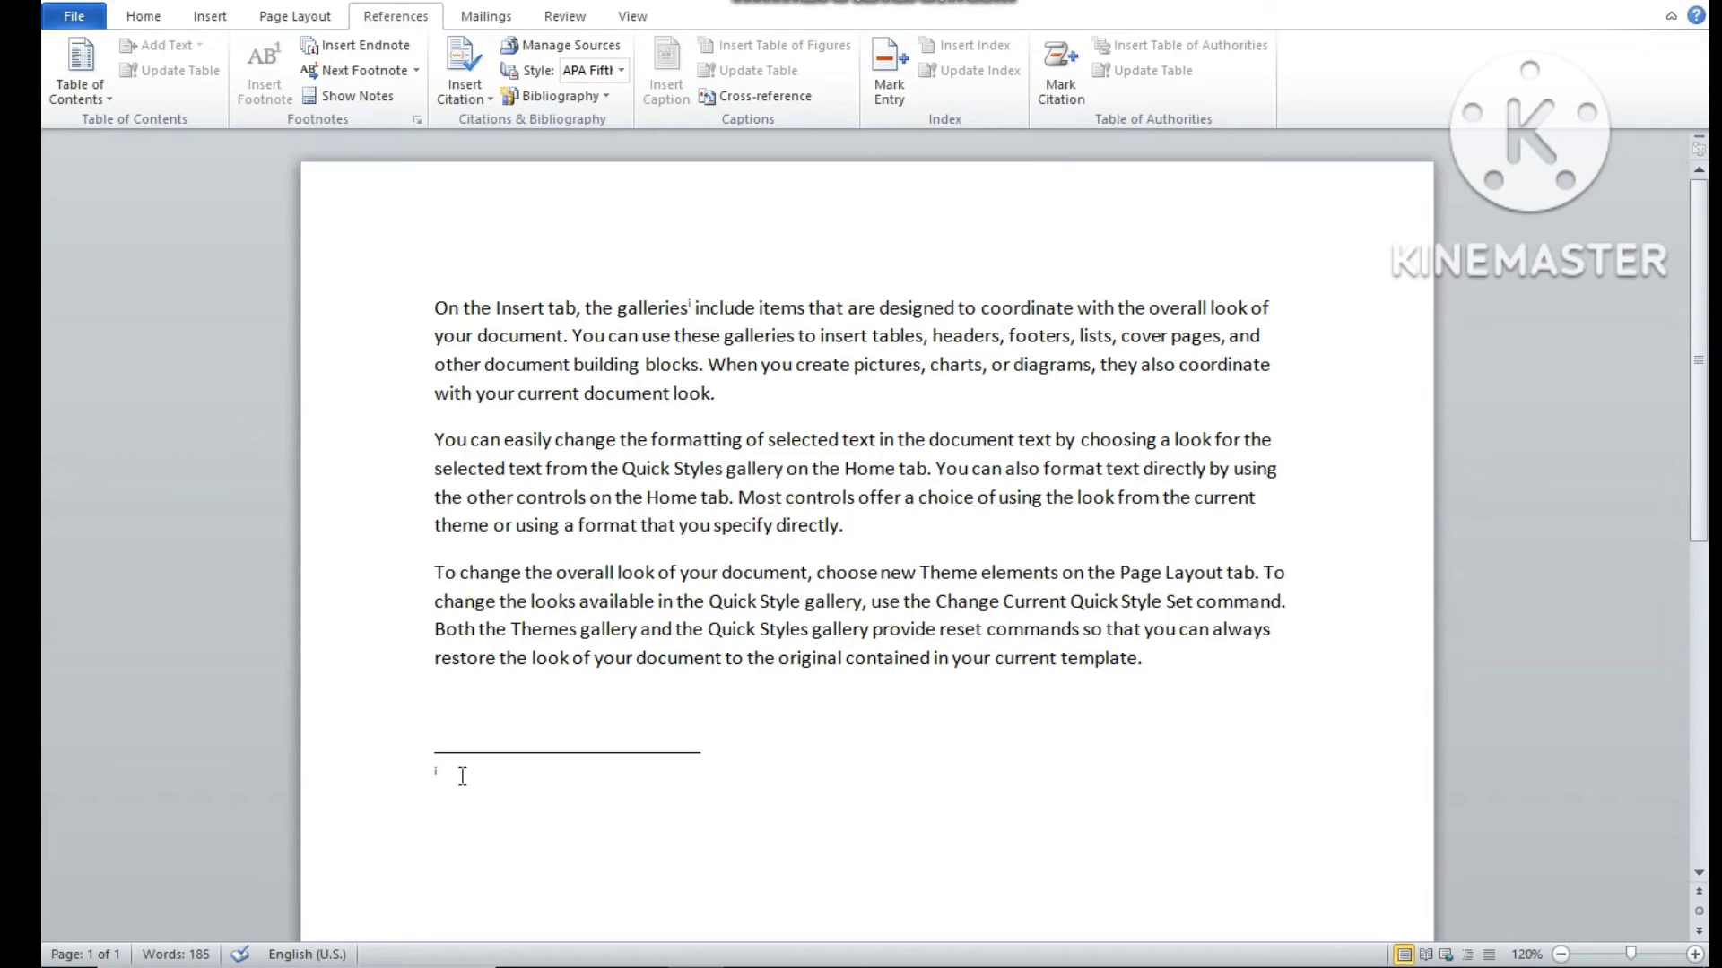
text(picture)
mouse_move(689, 300)
Step: Insert an endnote on the word "designed" in the first paragraph with the note text "Creativity"
drag(957, 307, 889, 307)
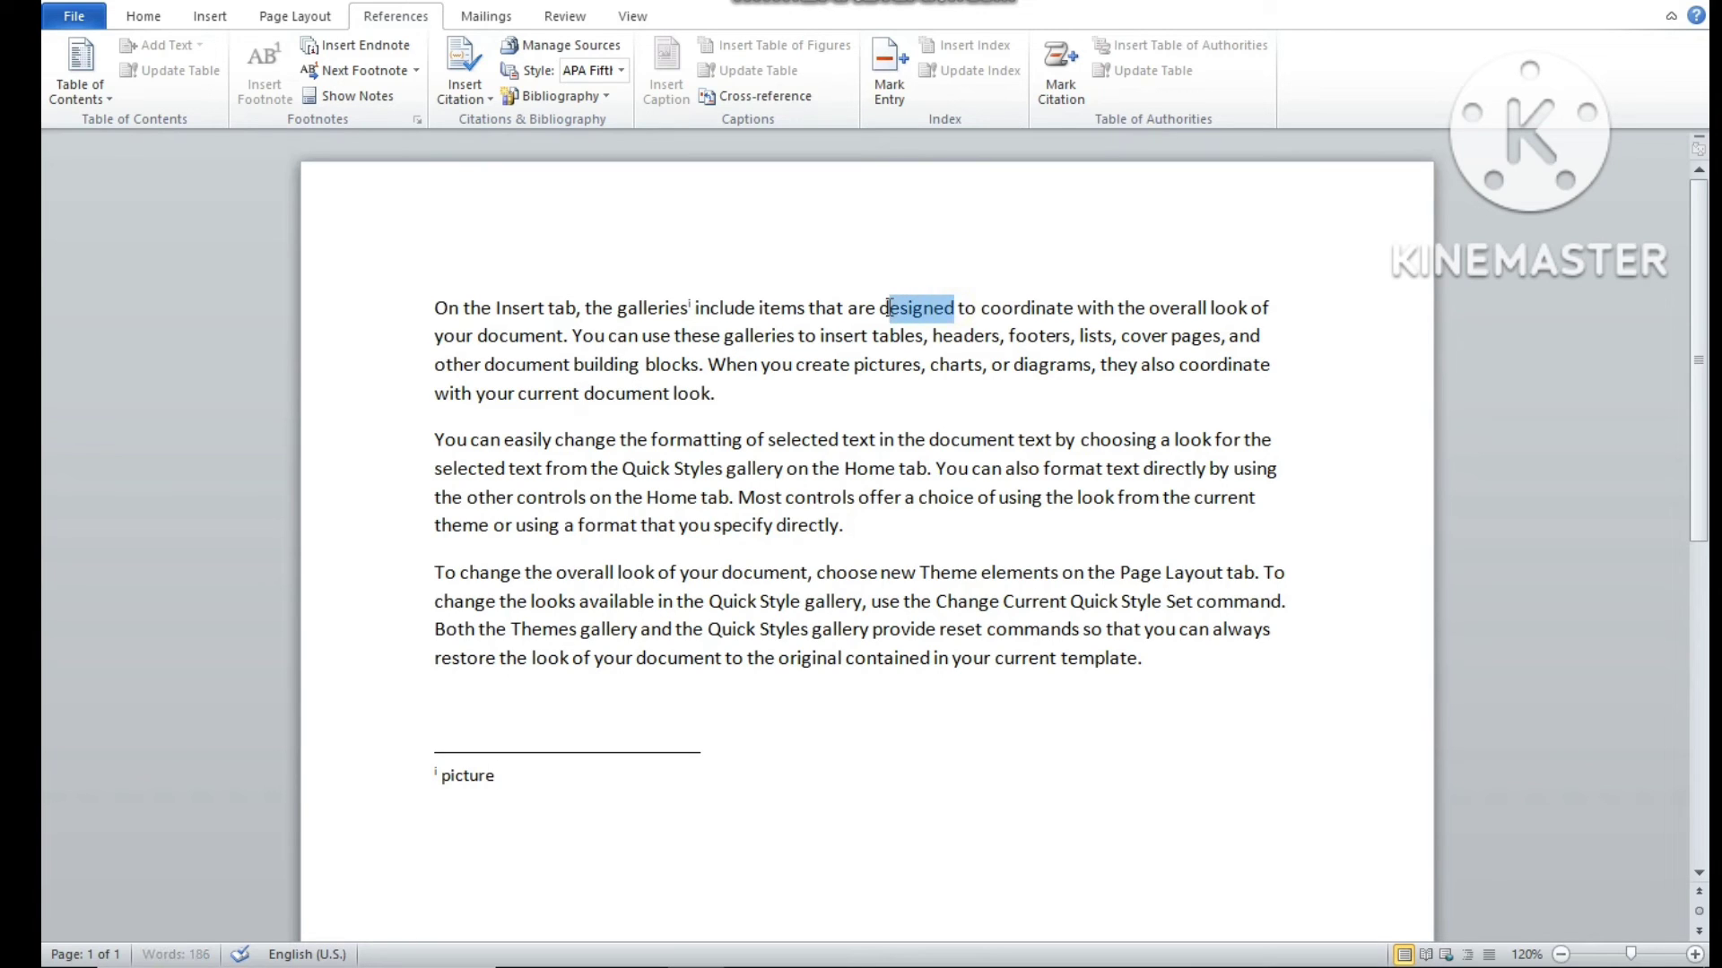
click(341, 47)
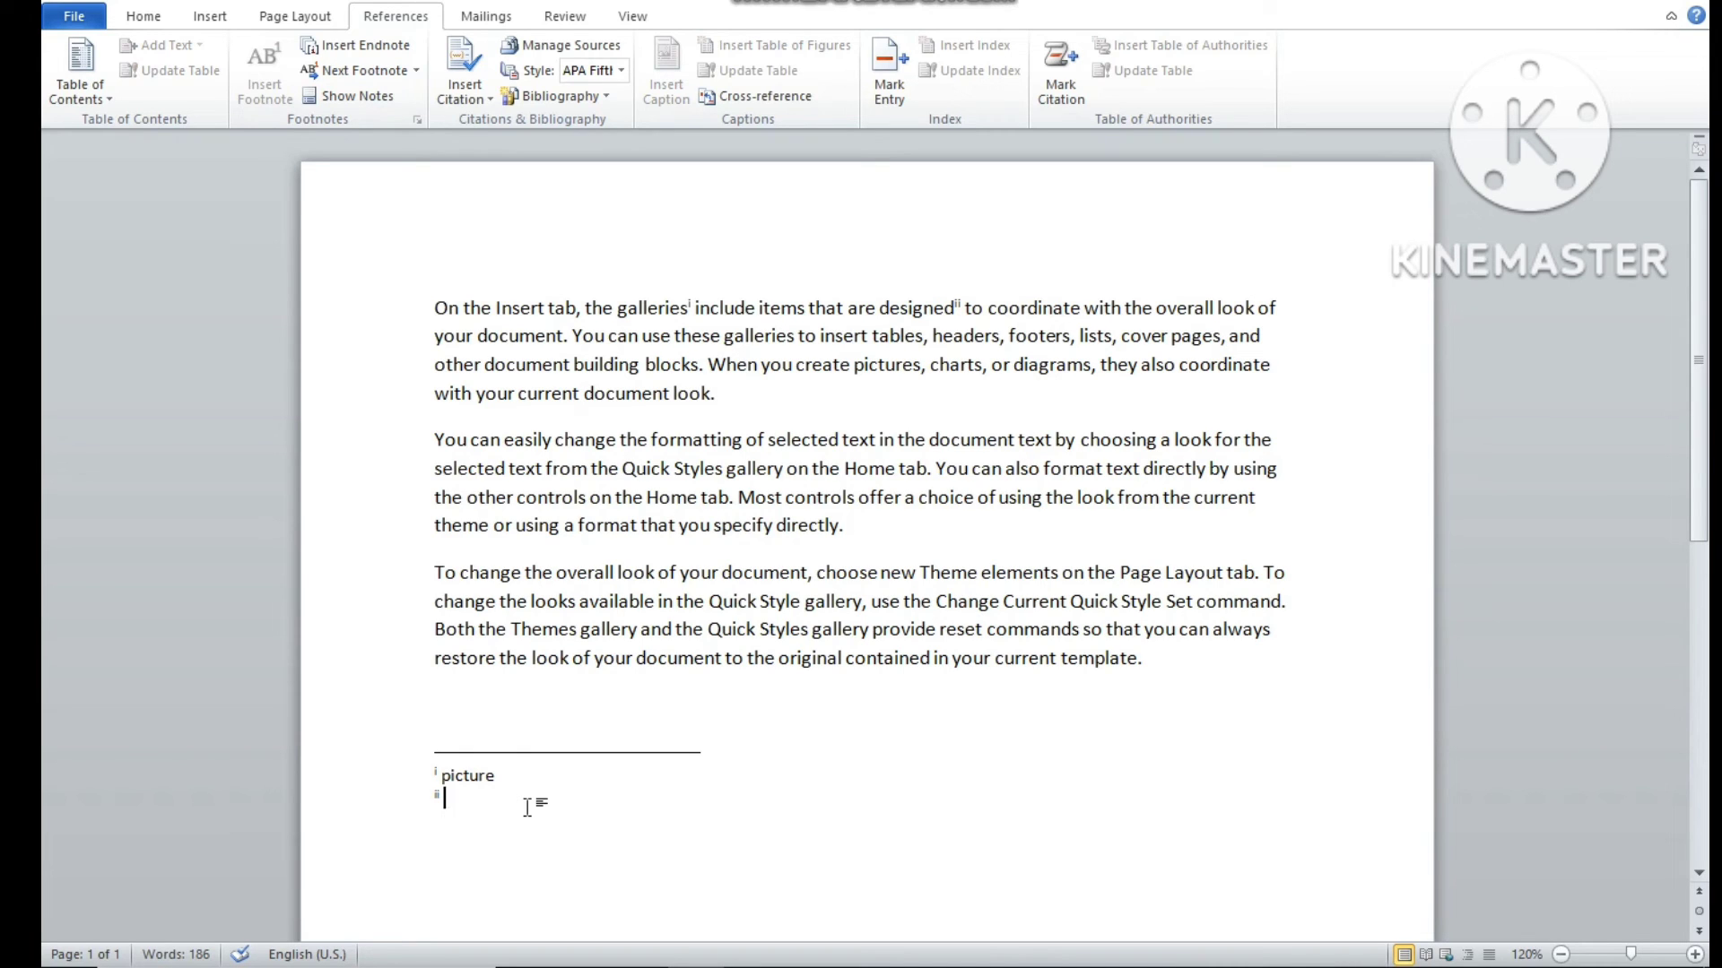
text(creativity)
mouse_move(958, 305)
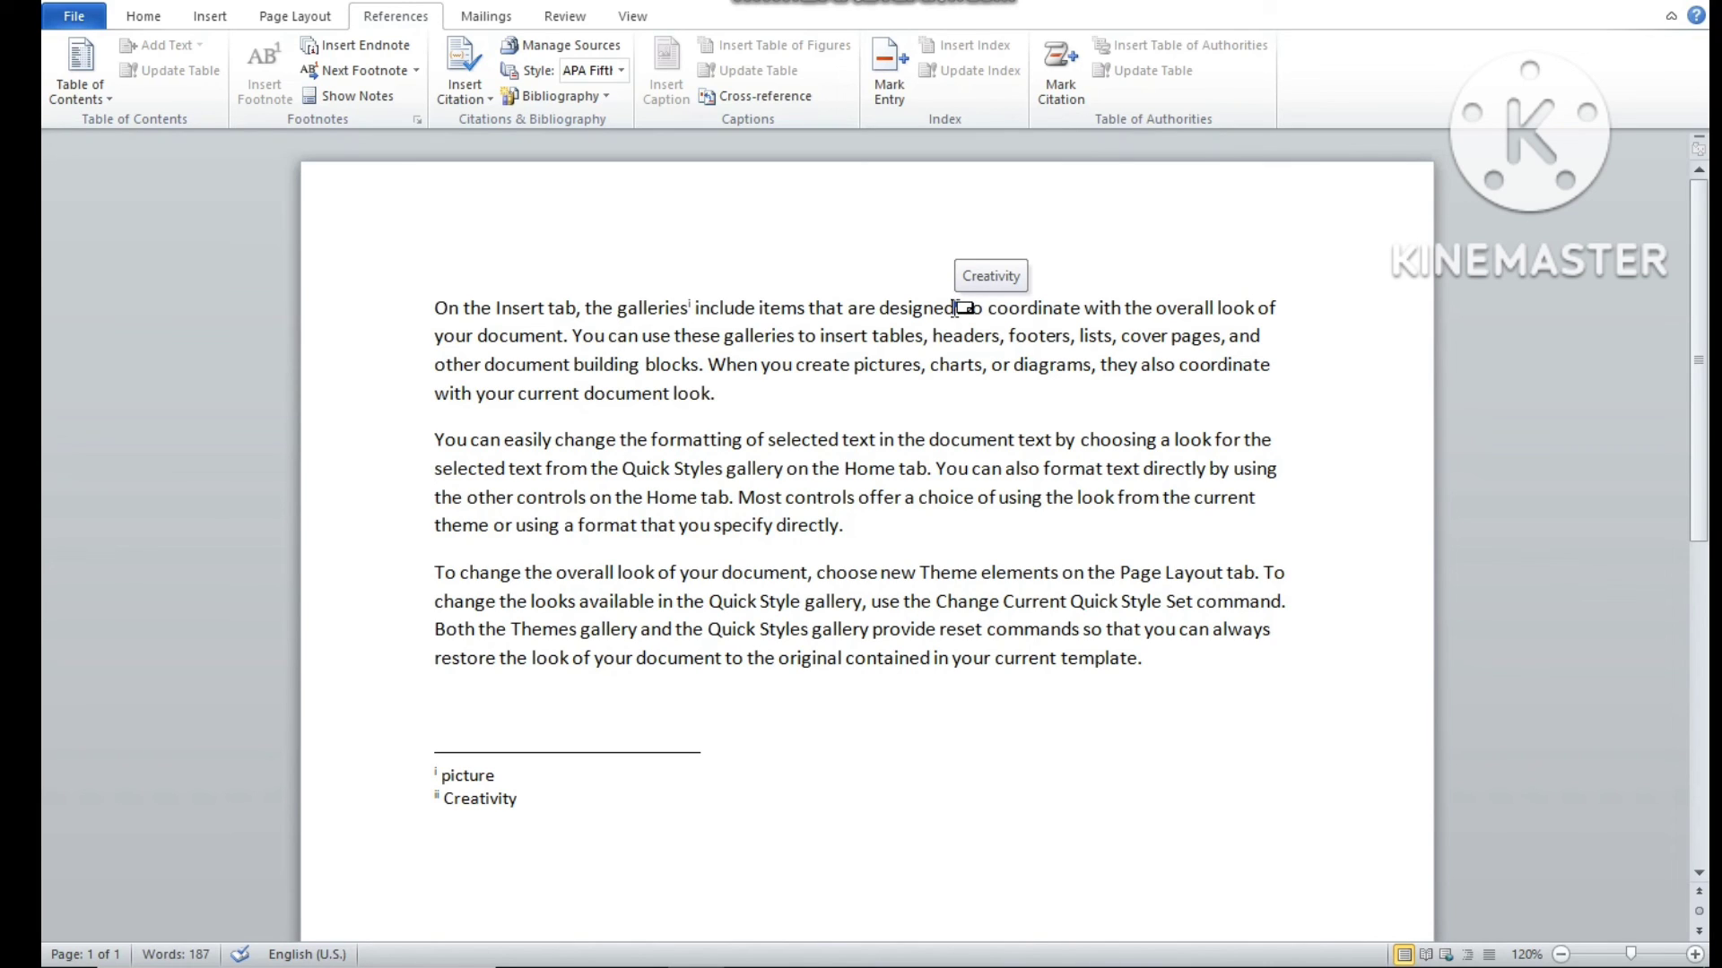
click(944, 459)
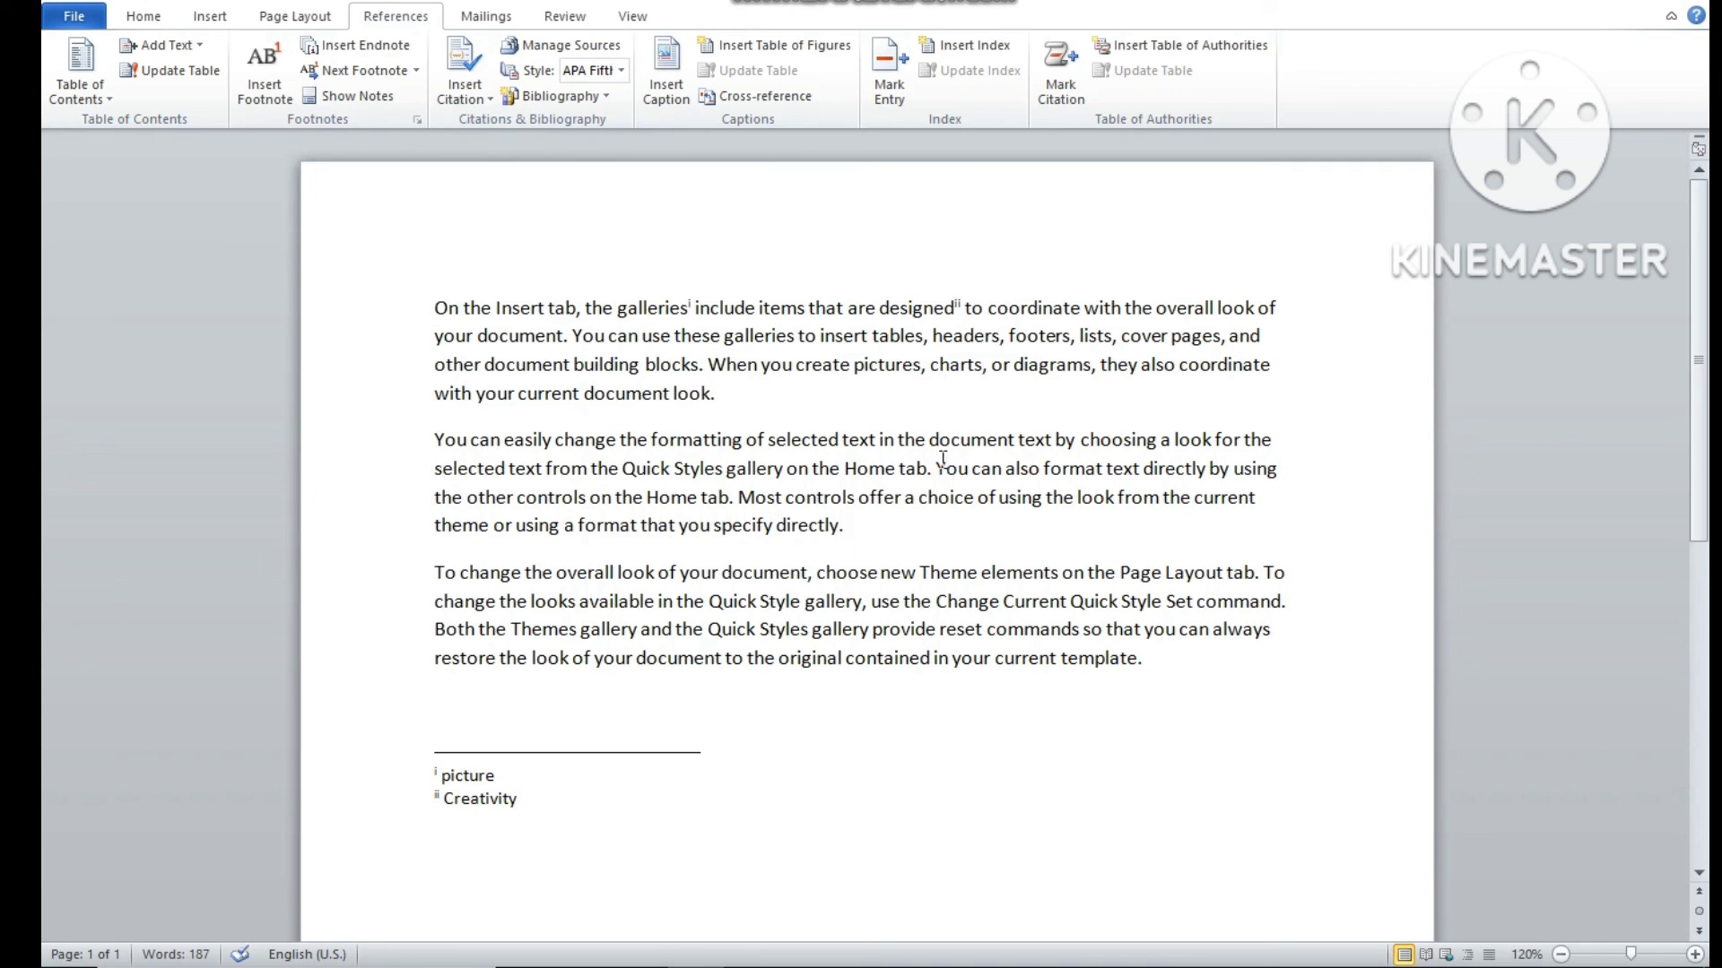